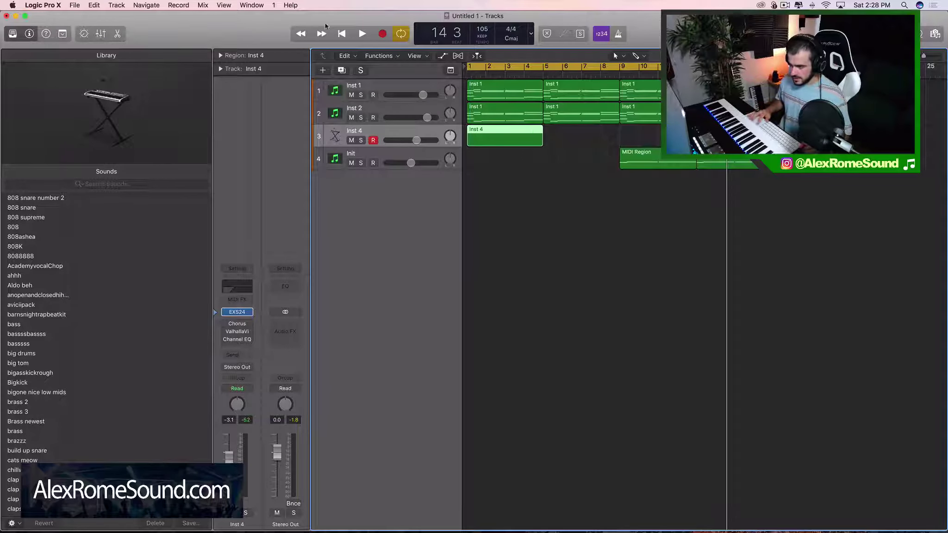
Create one new audio track below Inst 4 using Input 1 and Output 1 + 2
{"action": "left_click", "coordinate": [324, 69]}
{"action": "left_click", "coordinate": [471, 43]}
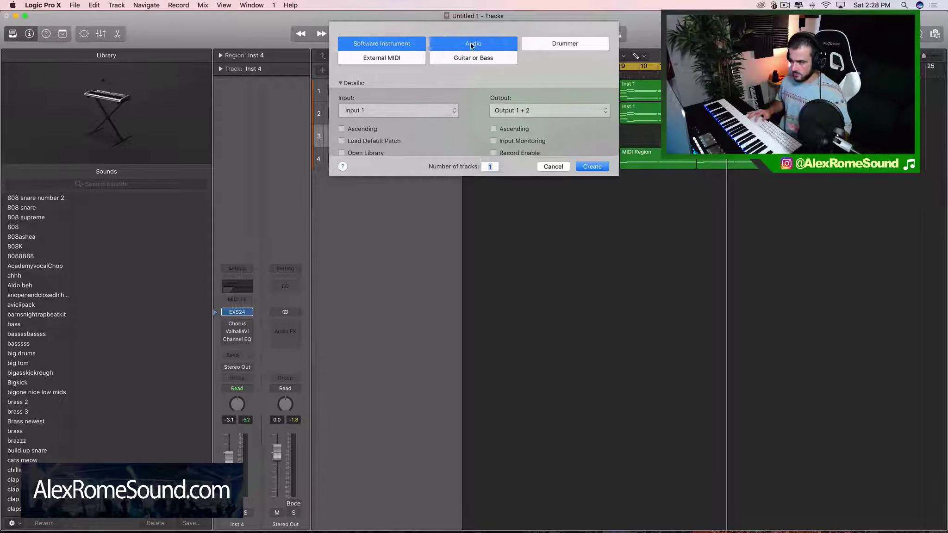
{"action": "left_click", "coordinate": [589, 193]}
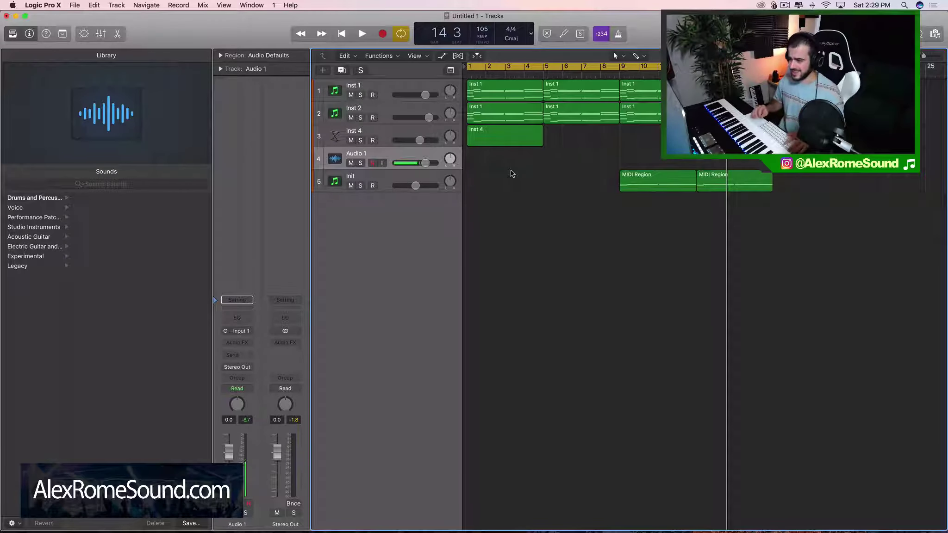
Play back the opening bars and the cycled section from bar 9, and return the cycle range to bars 1 to 5
{"action": "key", "text": "space"}
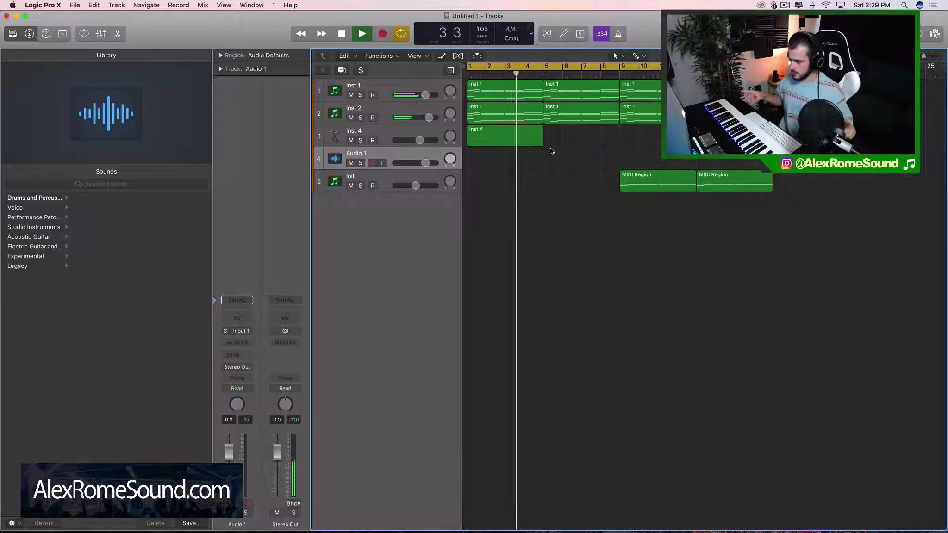
{"action": "key", "text": "space"}
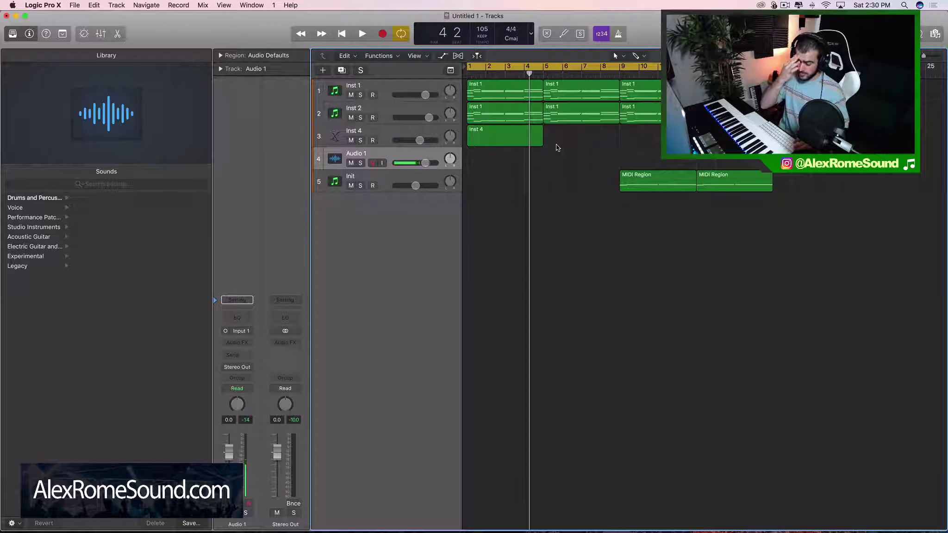
{"action": "left_click_drag", "start_coordinate": [619, 66], "coordinate": [697, 66]}
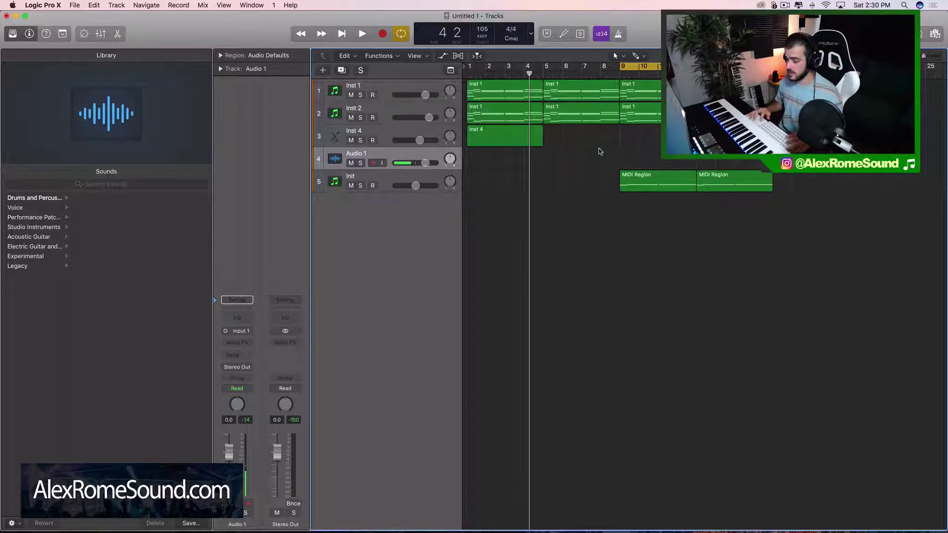
{"action": "left_click", "coordinate": [657, 183]}
{"action": "key", "text": "space"}
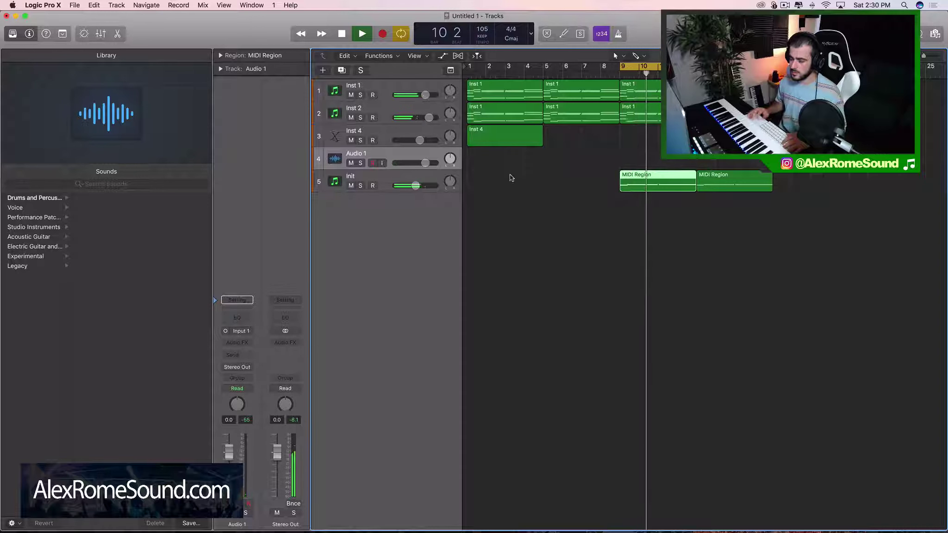
{"action": "key", "text": "space"}
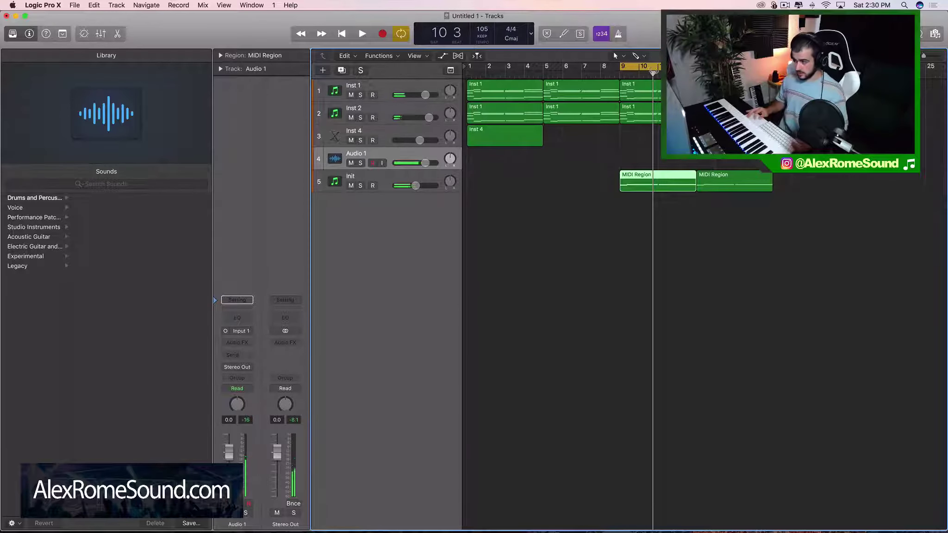
{"action": "left_click_drag", "start_coordinate": [653, 69], "coordinate": [461, 78]}
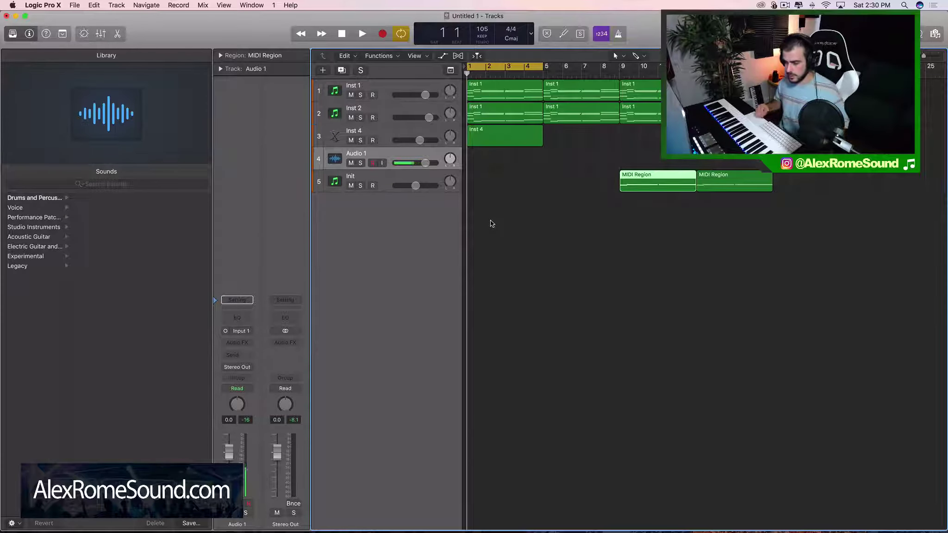
{"action": "left_click", "coordinate": [485, 180]}
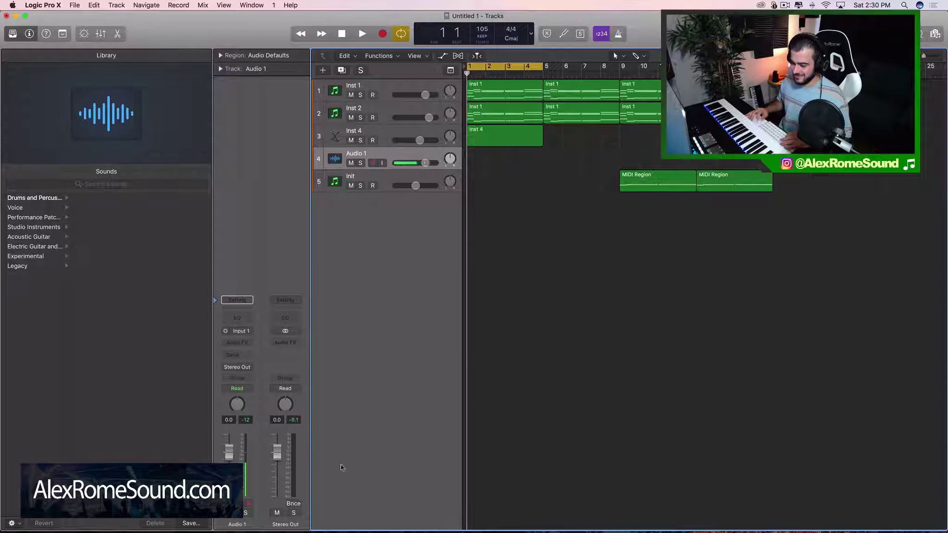
{"action": "left_click", "coordinate": [386, 32]}
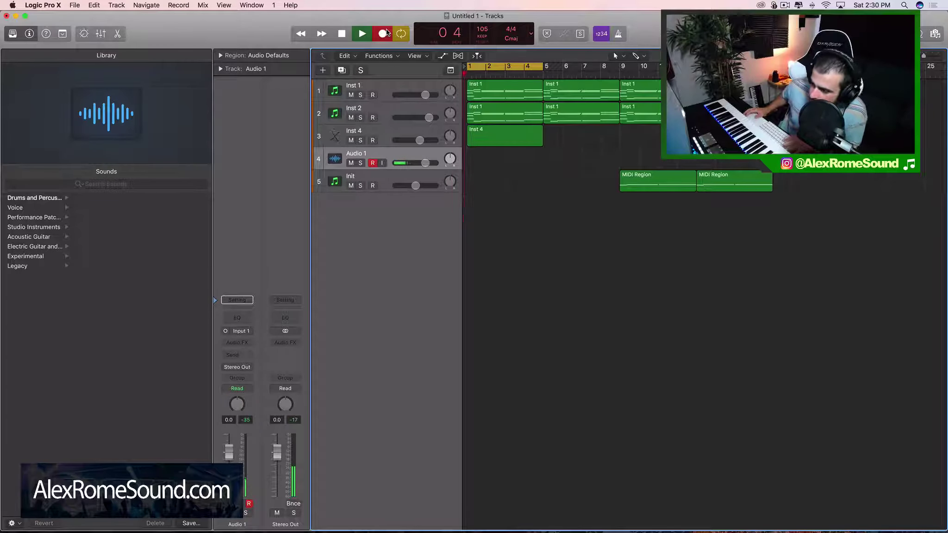
{"action": "key", "text": "space"}
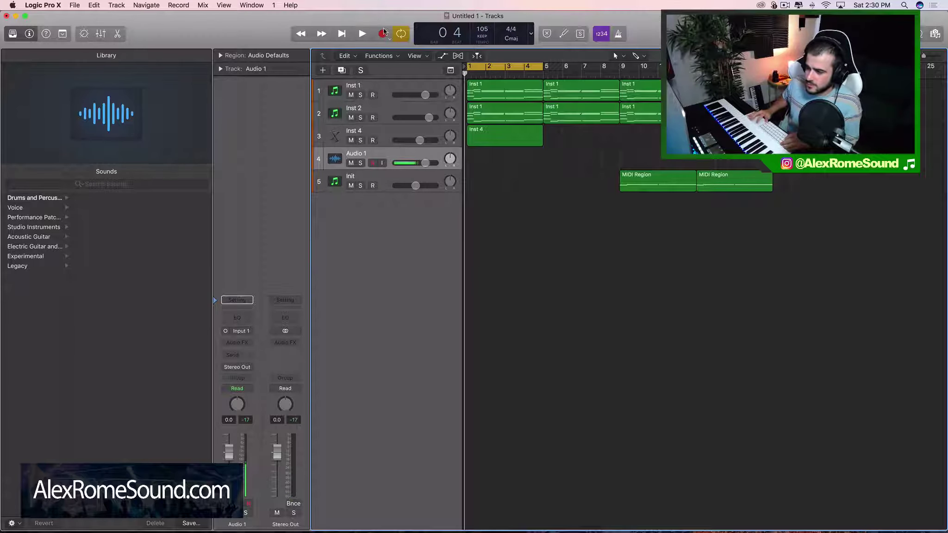
{"action": "left_click", "coordinate": [384, 32]}
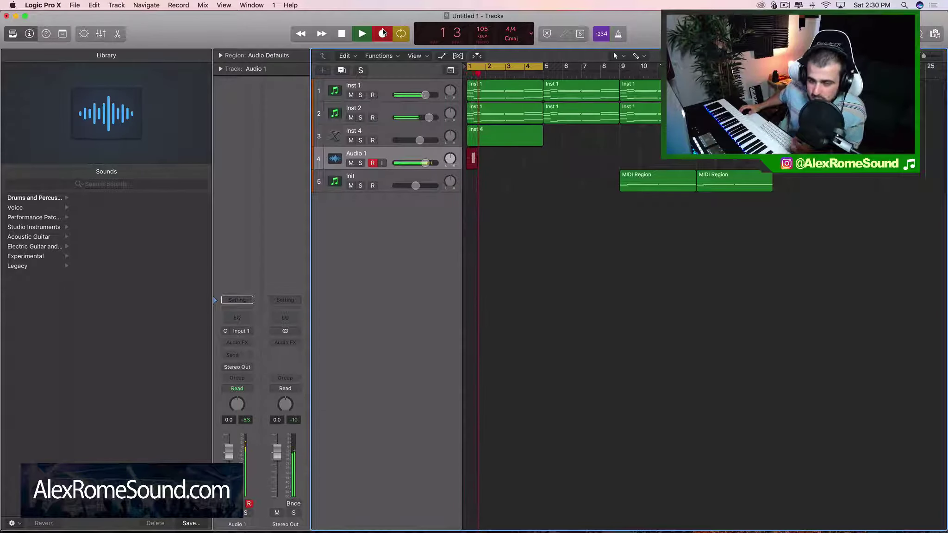
{"action": "key", "text": "space"}
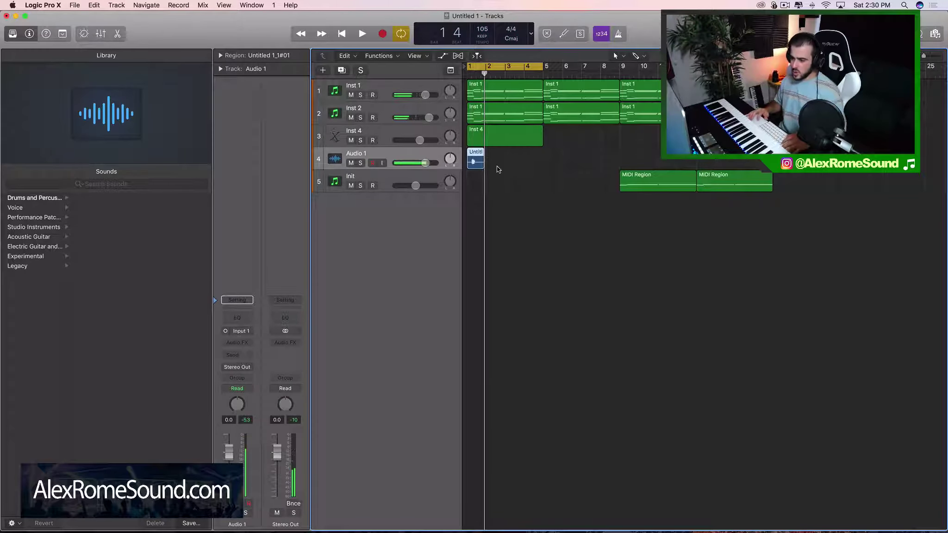
{"action": "key", "text": "BackSpace"}
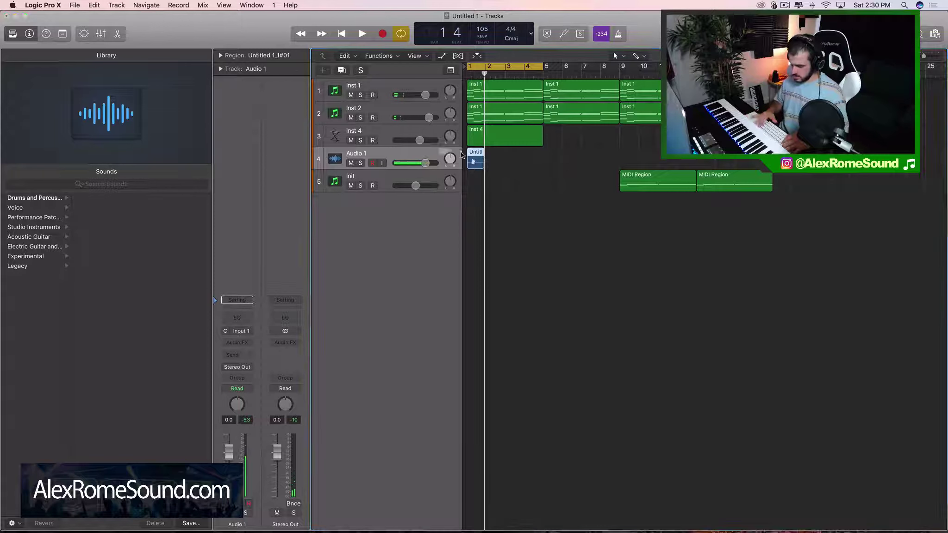
{"action": "left_click", "coordinate": [549, 203]}
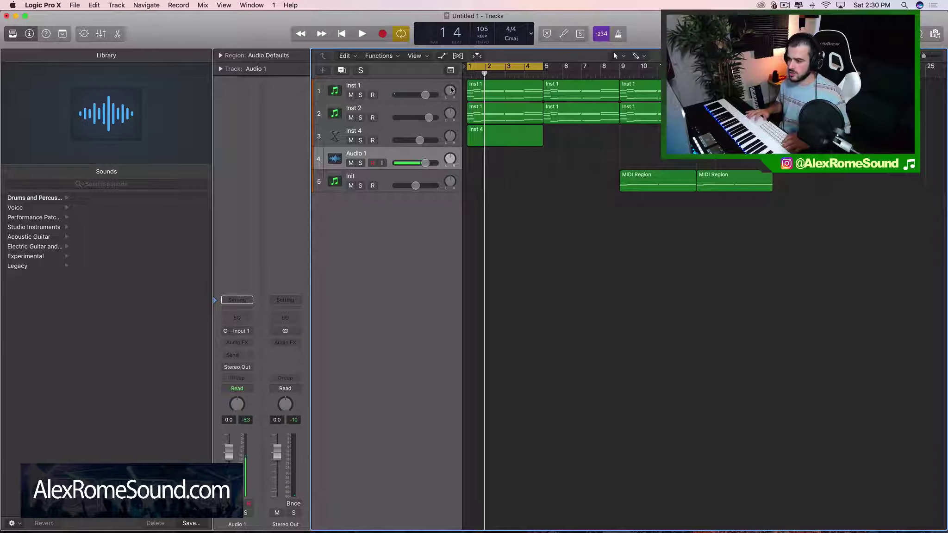
{"action": "left_click", "coordinate": [386, 33]}
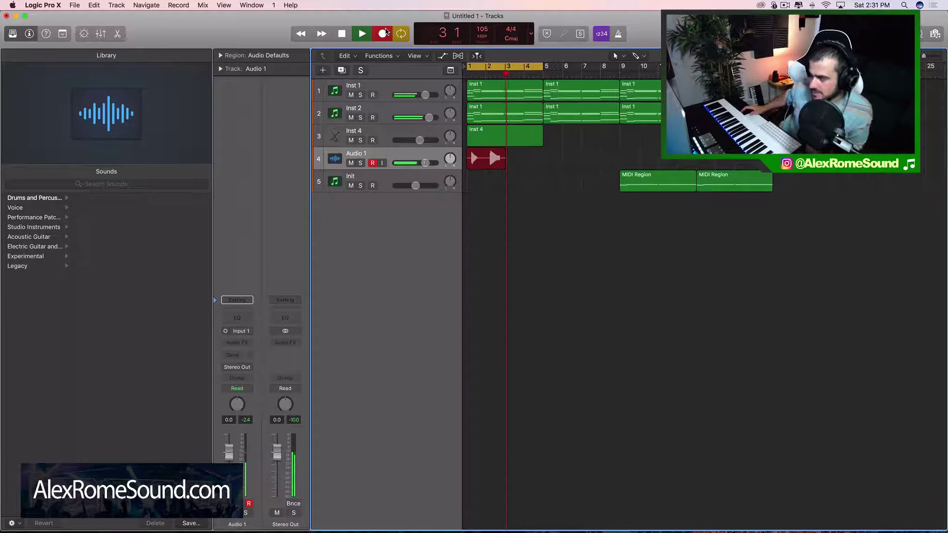
{"action": "key", "text": "space"}
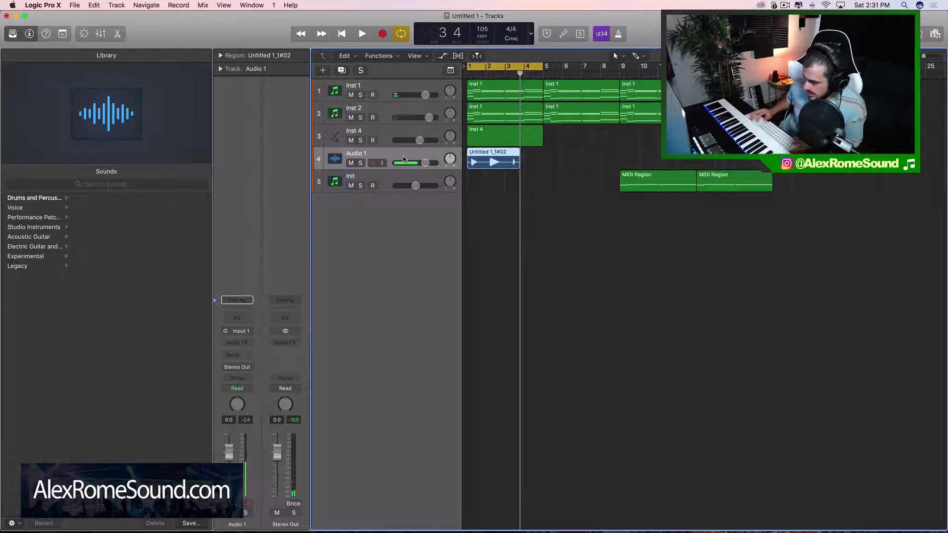
{"action": "key", "text": "super+z"}
{"action": "left_click", "coordinate": [540, 199]}
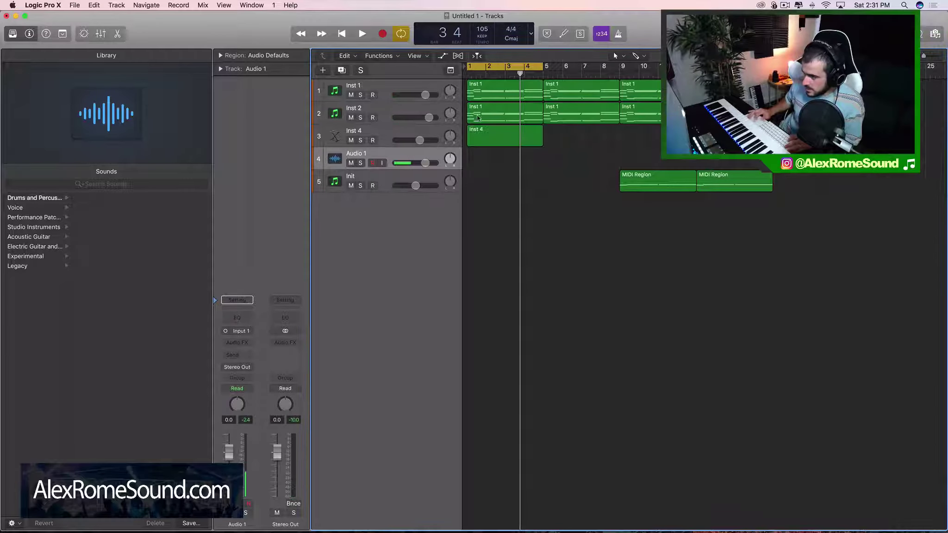
Record a short take on the Audio 1 track from bar 1 and play it back soloed
{"action": "left_click", "coordinate": [384, 34]}
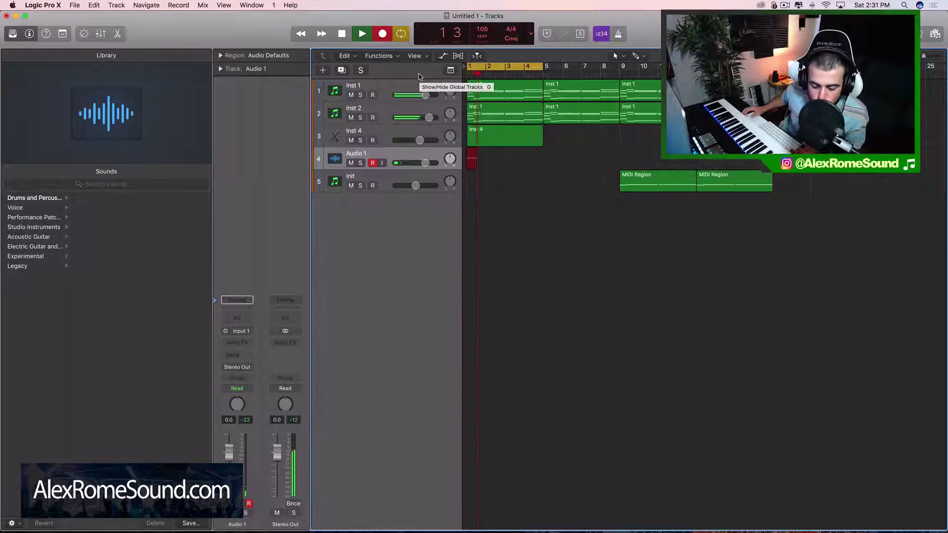
{"action": "key", "text": "space"}
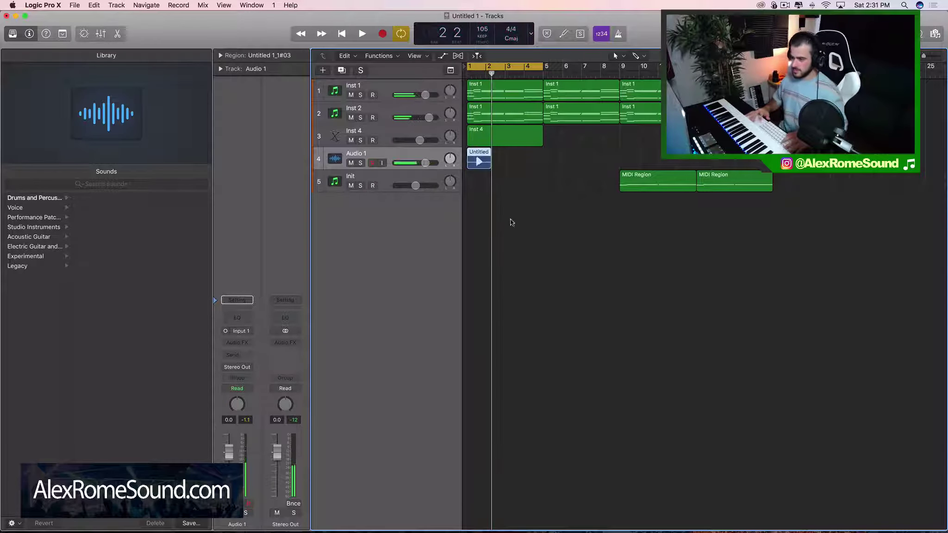
{"action": "left_click", "coordinate": [360, 163]}
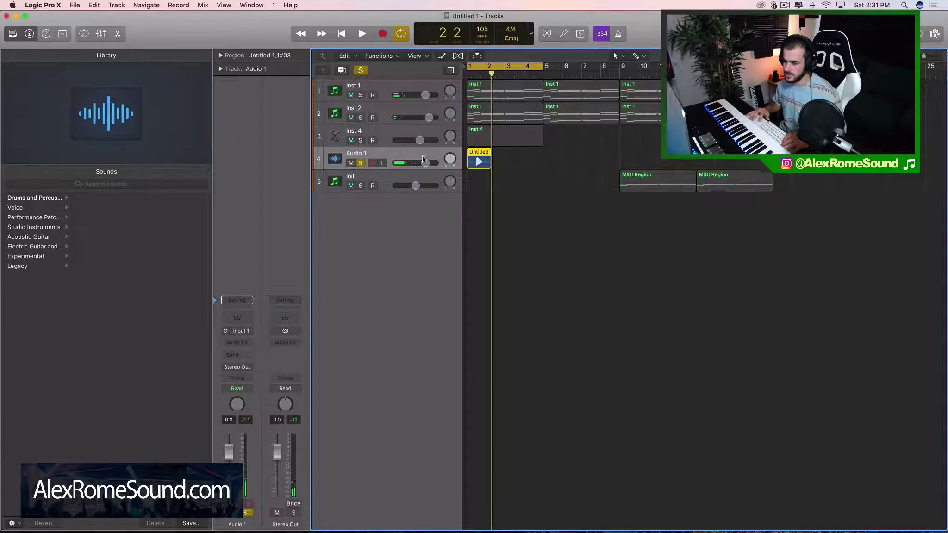
{"action": "key", "text": "super+Right"}
{"action": "key", "text": "super+Right"}
{"action": "key", "text": "super+Right"}
{"action": "key", "text": "super+Right"}
{"action": "key", "text": "space"}
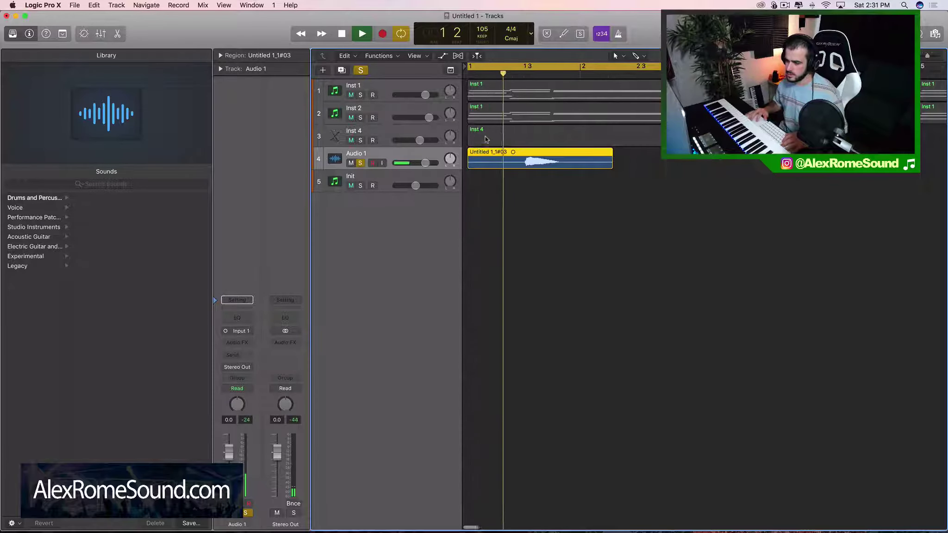
{"action": "key", "text": "space"}
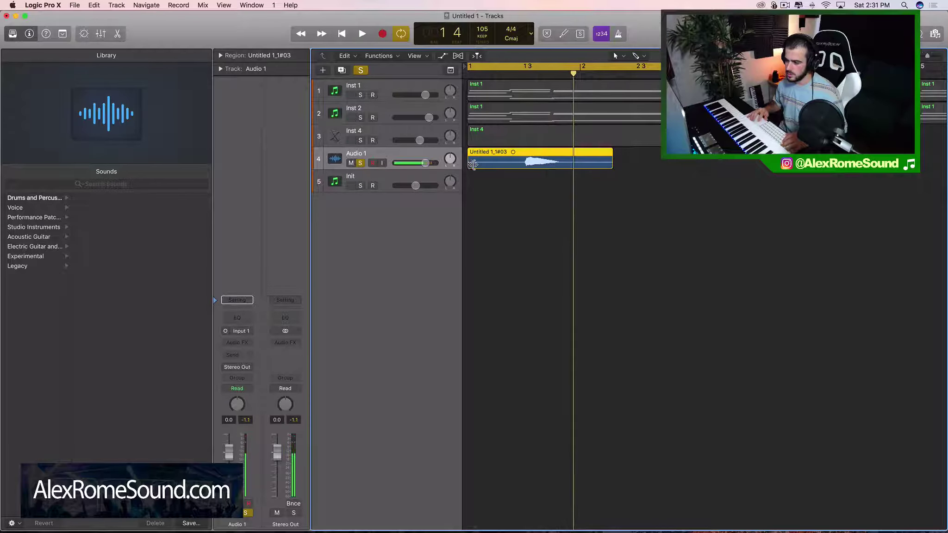
Trim the recorded region on Audio 1 down to just the sound and align its start with bar 1
{"action": "left_click_drag", "start_coordinate": [470, 165], "coordinate": [523, 169]}
{"action": "key", "text": "super+Right"}
{"action": "key", "text": "super+Right"}
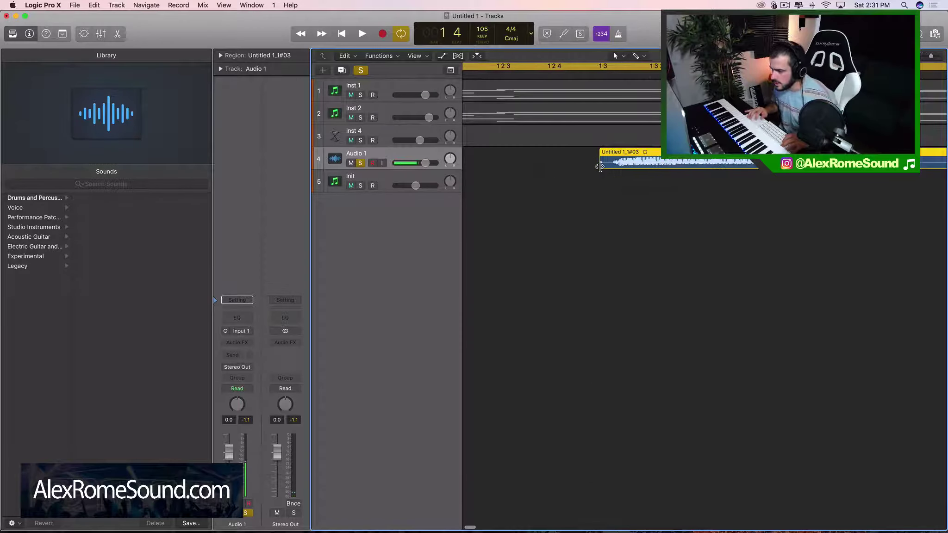
{"action": "left_click_drag", "start_coordinate": [602, 167], "coordinate": [517, 167]}
{"action": "key", "text": "super+Left"}
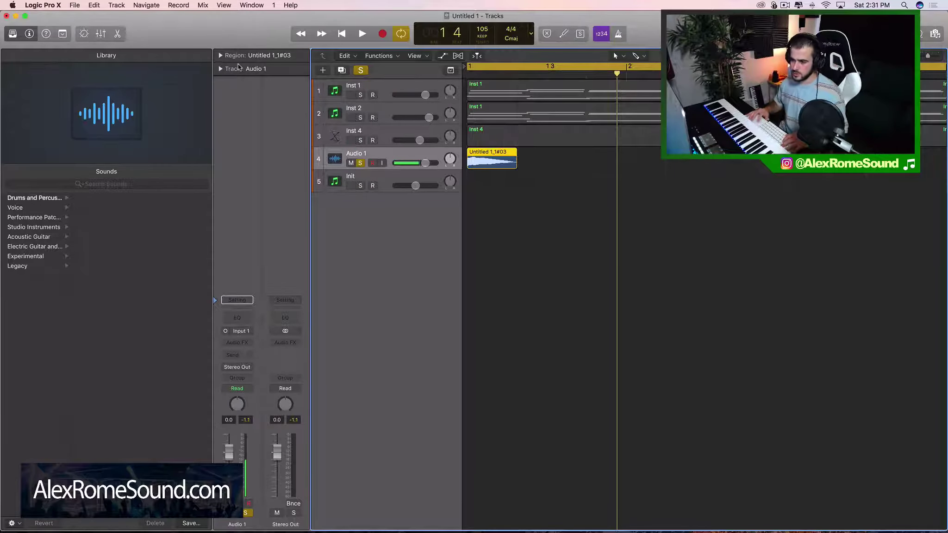
Set the trimmed region's fade-in and fade-out to 1, and unsolo Audio 1 after listening to it
{"action": "left_click", "coordinate": [220, 56]}
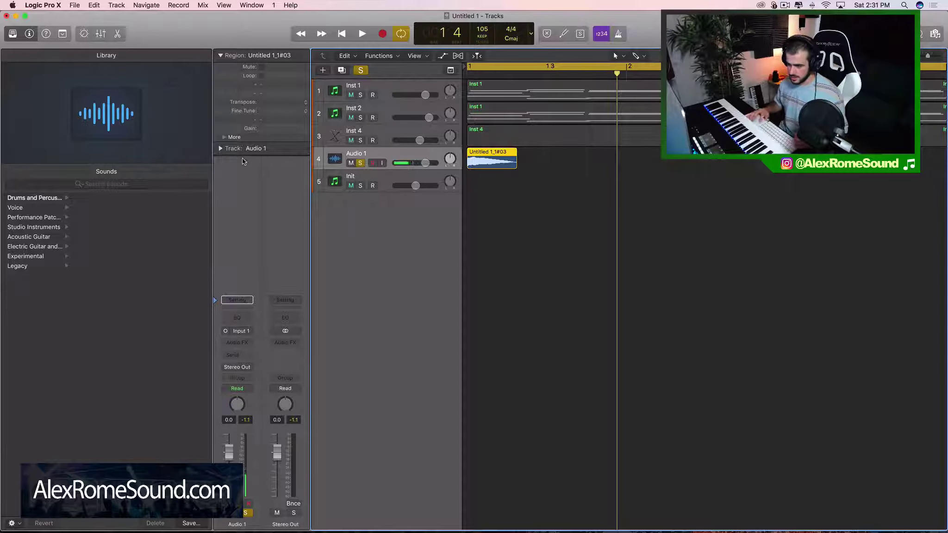
{"action": "left_click", "coordinate": [225, 137]}
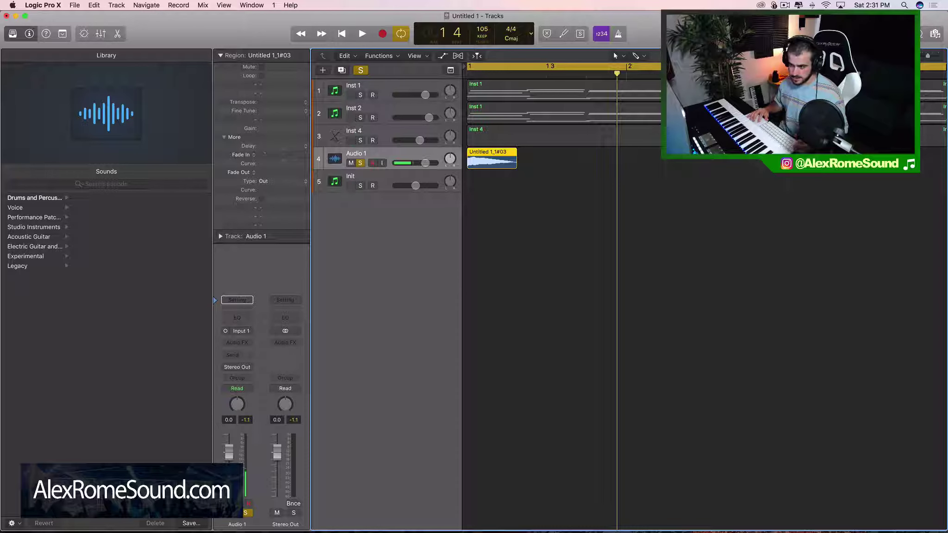
{"action": "left_click_drag", "start_coordinate": [265, 154], "coordinate": [265, 154]}
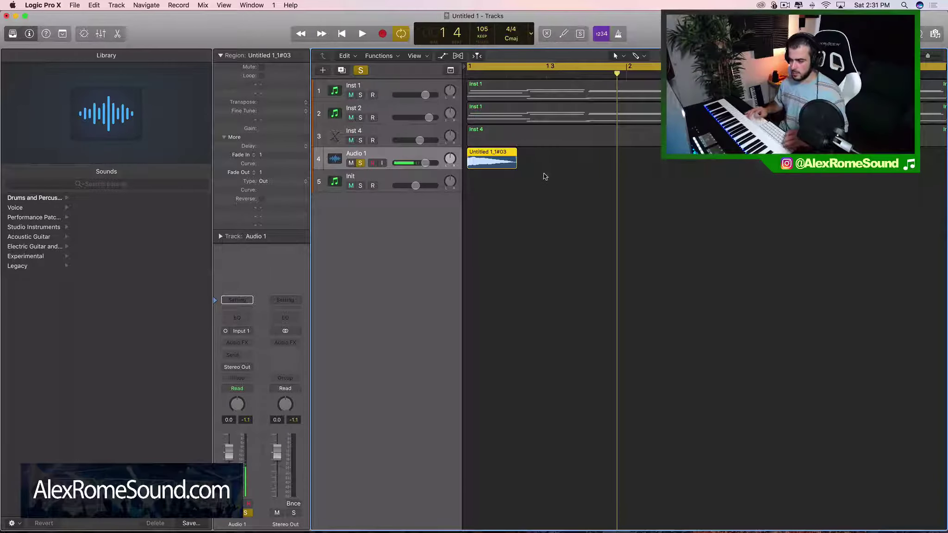
{"action": "key", "text": "space"}
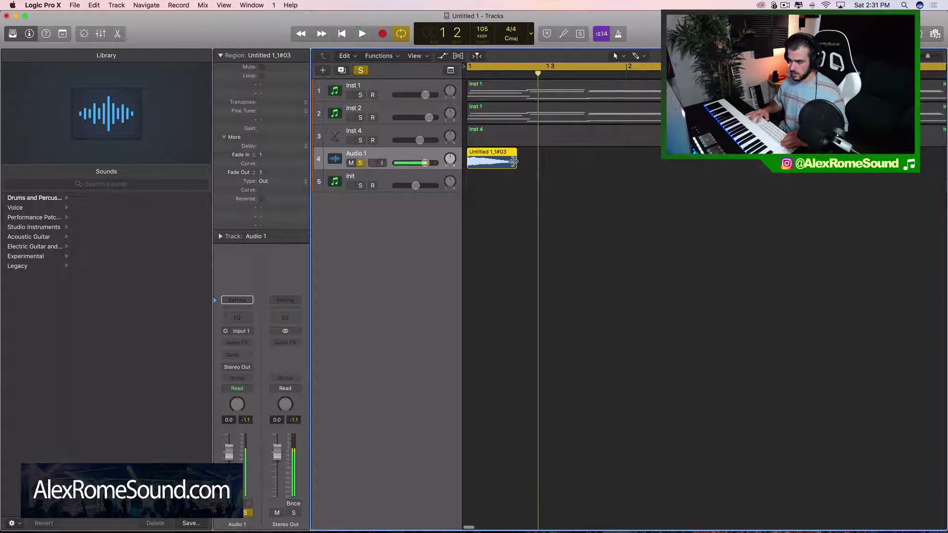
{"action": "scroll", "coordinate": [513, 163], "scroll_direction": "down", "scroll_amount": 3}
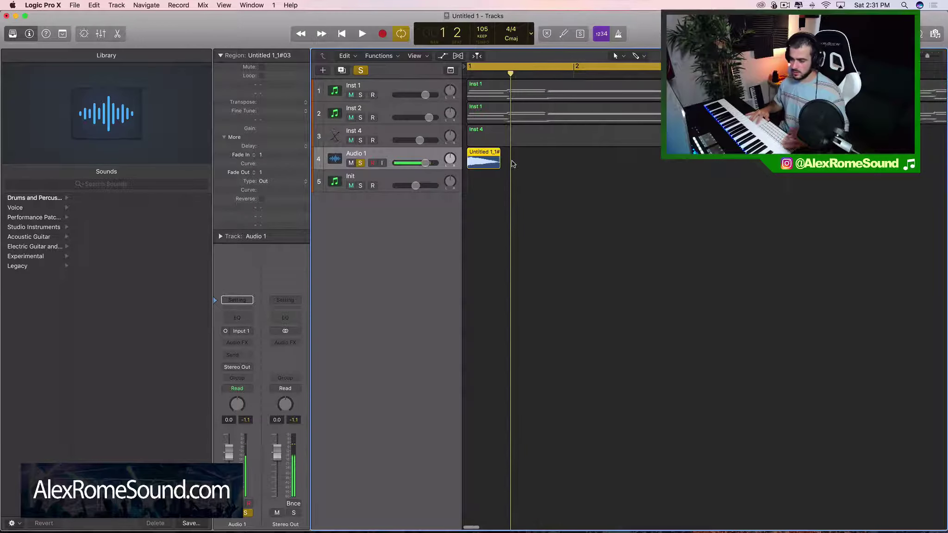
{"action": "left_click", "coordinate": [221, 56]}
{"action": "left_click", "coordinate": [360, 162]}
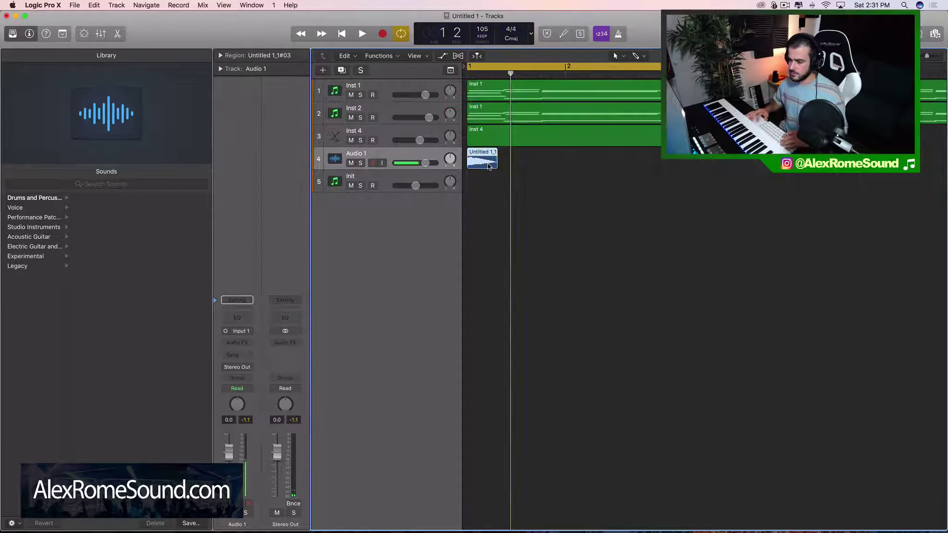
{"action": "key", "text": "z"}
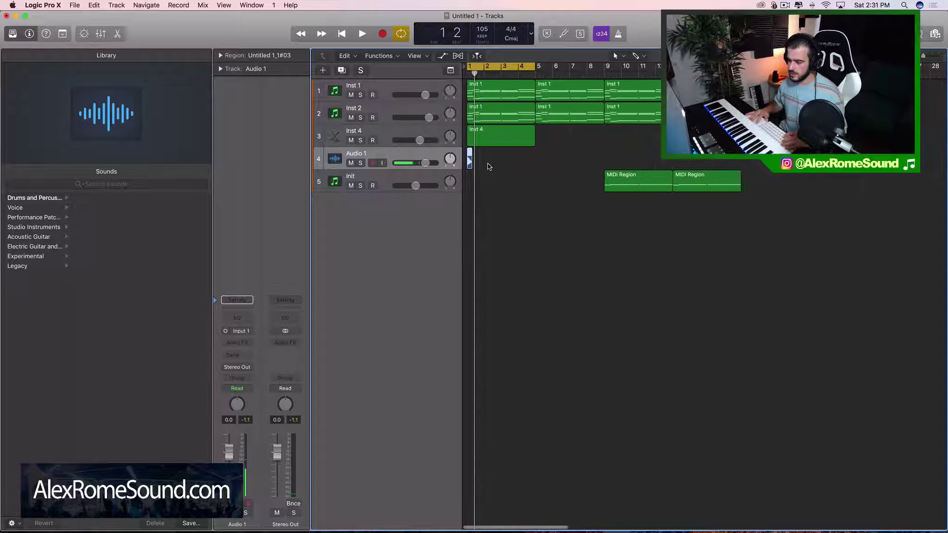
Add the trimmed Audio 1 region as a zone of a new instrument in the Inst 4 track's EXS24 editor
{"action": "left_click", "coordinate": [389, 143]}
{"action": "left_click", "coordinate": [237, 313]}
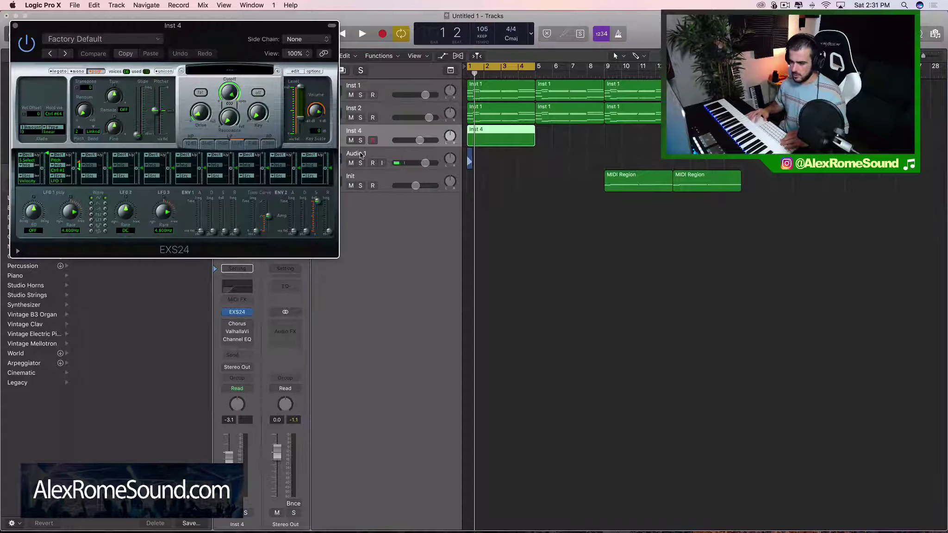
{"action": "left_click", "coordinate": [295, 71]}
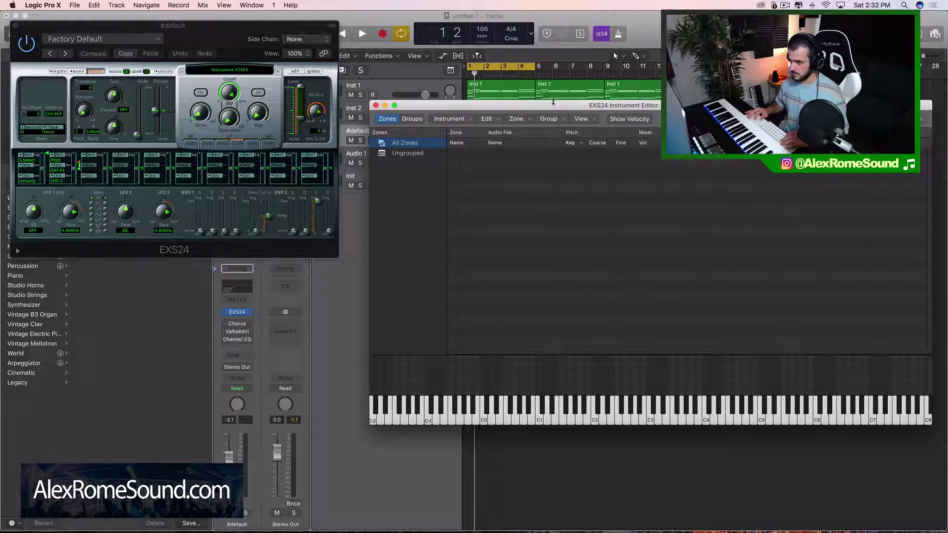
{"action": "left_click_drag", "start_coordinate": [553, 101], "coordinate": [471, 291]}
{"action": "left_click", "coordinate": [479, 167]}
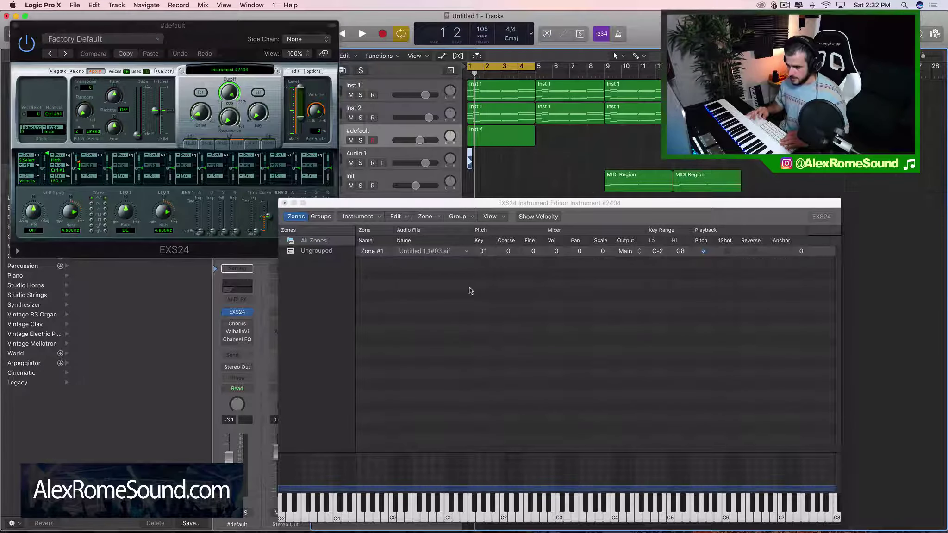
Save the new sampler instrument as "OOOOH me" in the Sampler Instruments folder and close the EXS24 windows
{"action": "left_click", "coordinate": [285, 203]}
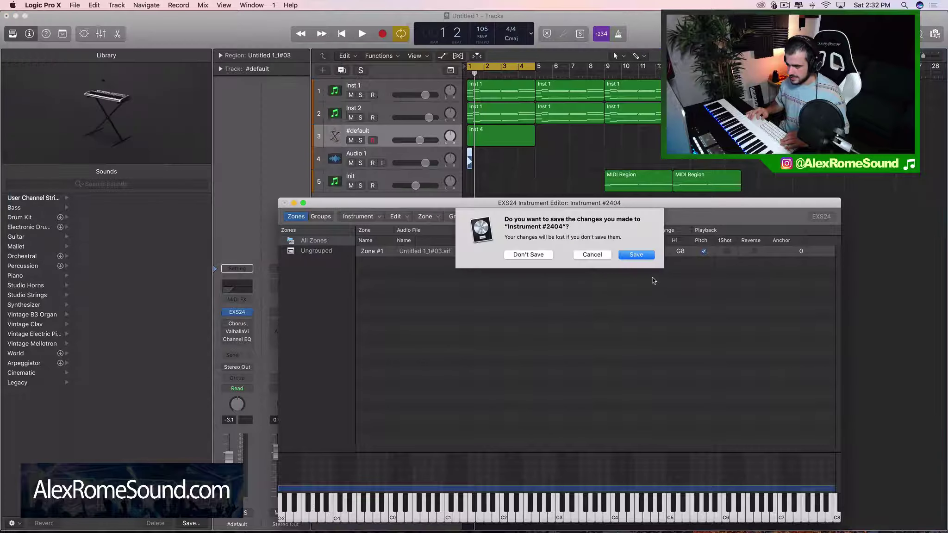
{"action": "left_click", "coordinate": [636, 255]}
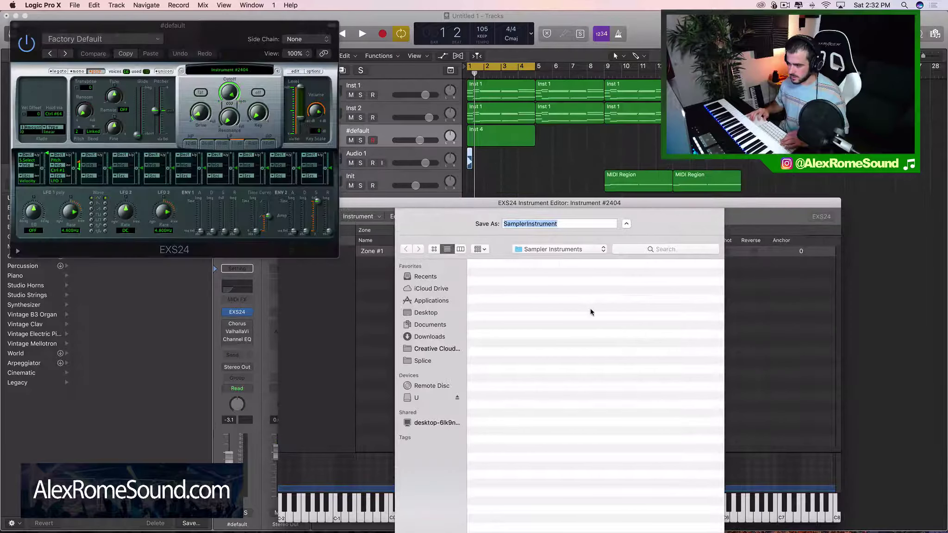
{"action": "type", "text": "OOOOH me"}
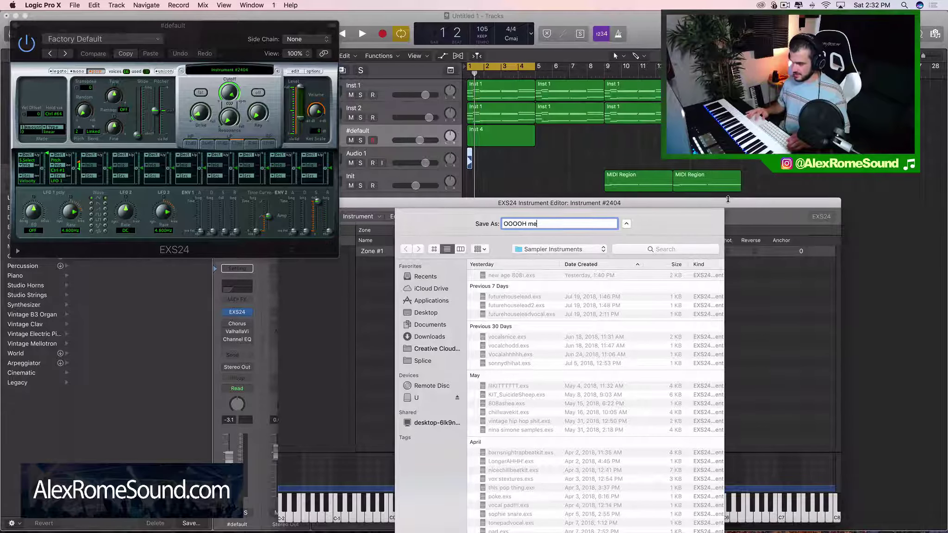
{"action": "left_click_drag", "start_coordinate": [728, 199], "coordinate": [728, 78]}
{"action": "left_click", "coordinate": [707, 498]}
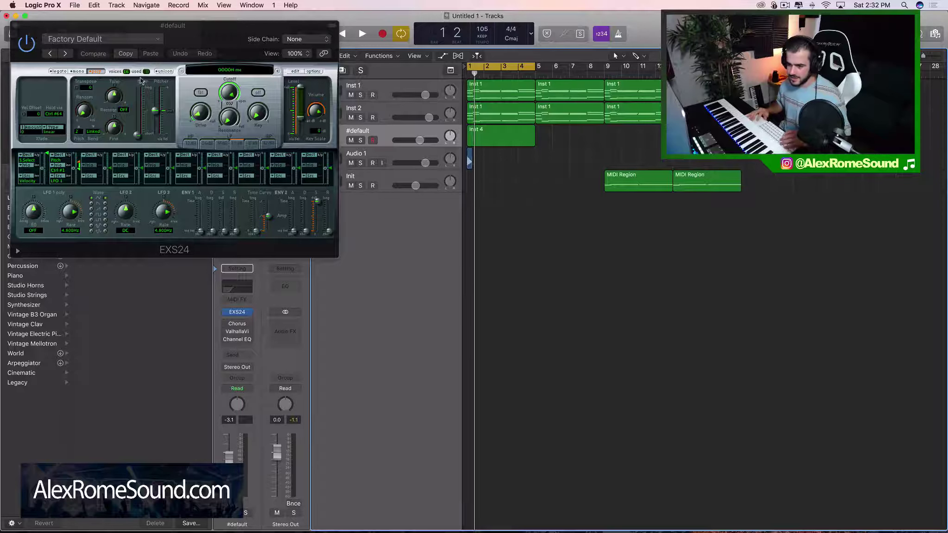
{"action": "left_click", "coordinate": [17, 26]}
Mute the Audio 1 track and open the #default track's Inst 4 region in the Piano Roll, playing the project briefly
{"action": "left_click", "coordinate": [384, 153]}
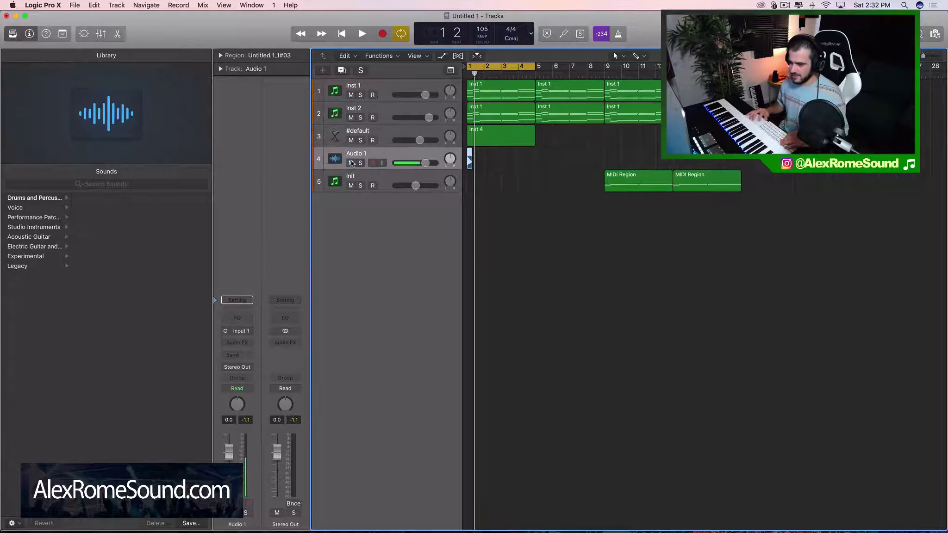
{"action": "left_click", "coordinate": [508, 138]}
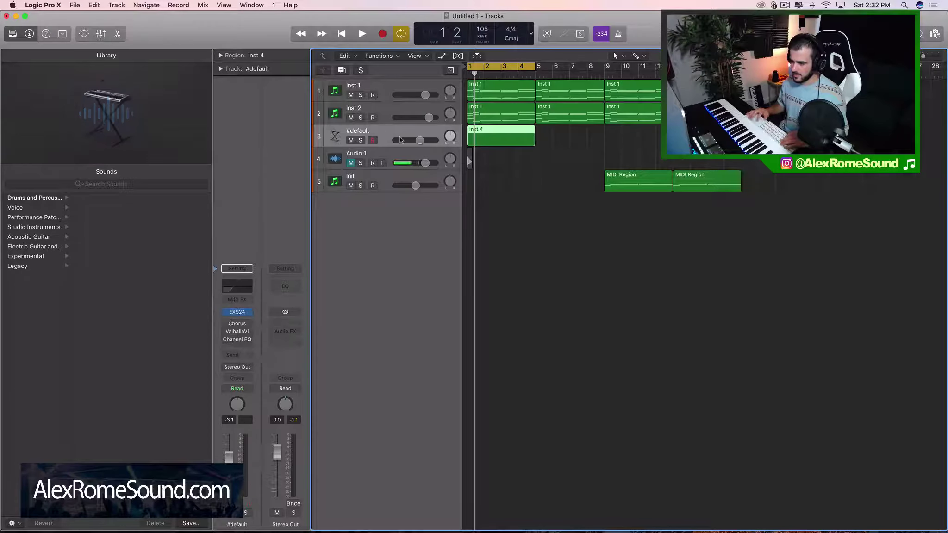
{"action": "double_click", "coordinate": [506, 138]}
{"action": "key", "text": "space"}
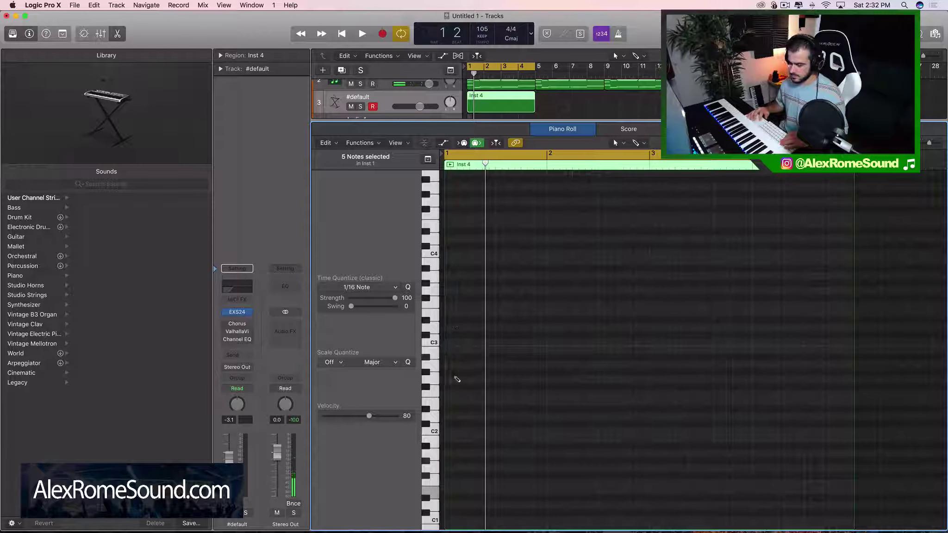
{"action": "key", "text": "space"}
{"action": "key", "text": "space"}
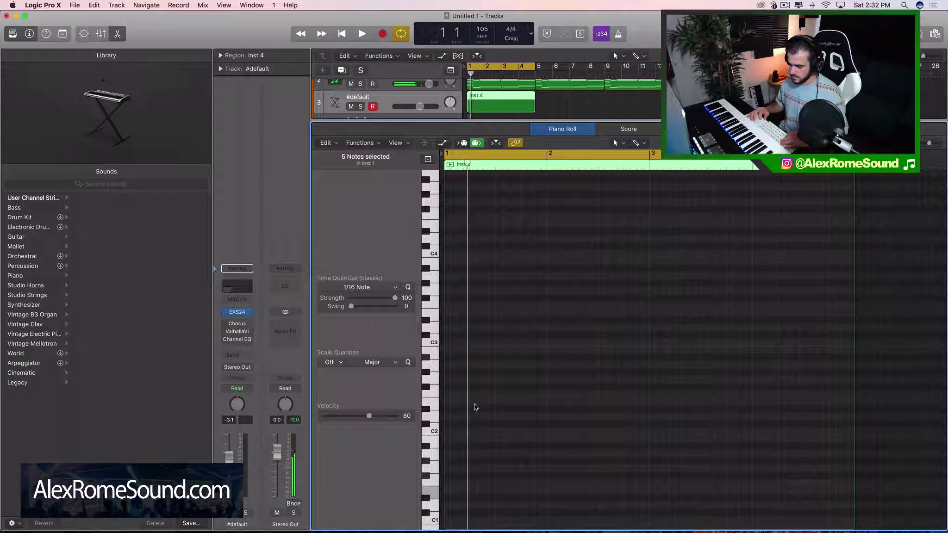
{"action": "key", "text": "space"}
{"action": "key", "text": "space"}
Draw a B0 note at the start of bar 1, shorten it to one beat and play it back
{"action": "left_click_drag", "start_coordinate": [453, 416], "coordinate": [461, 460]}
{"action": "key", "text": "space"}
{"action": "key", "text": "space"}
{"action": "key", "text": "super+Right"}
{"action": "key", "text": "super+Right"}
{"action": "key", "text": "super+Right"}
{"action": "key", "text": "space"}
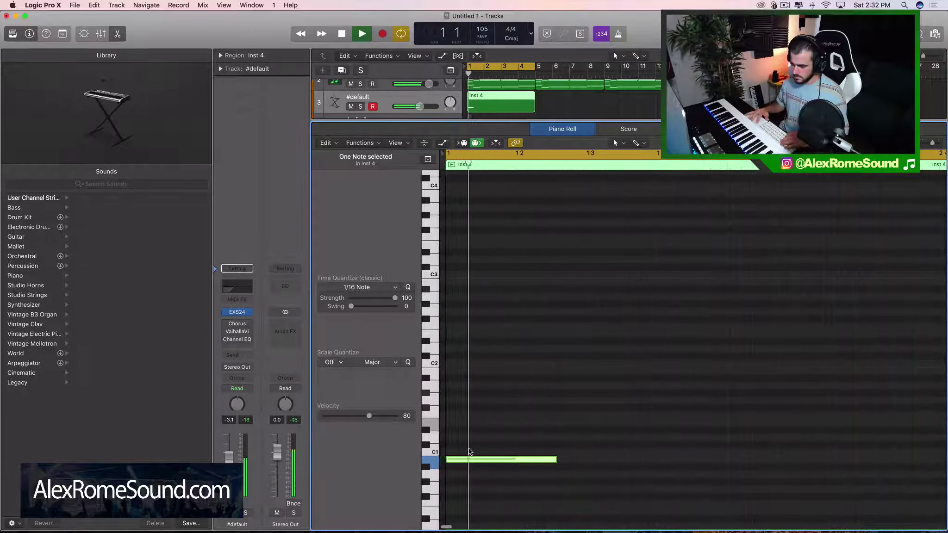
{"action": "key", "text": "space"}
{"action": "key", "text": "super+Left"}
{"action": "left_click_drag", "start_coordinate": [546, 459], "coordinate": [508, 459]}
{"action": "key", "text": "space"}
{"action": "key", "text": "space"}
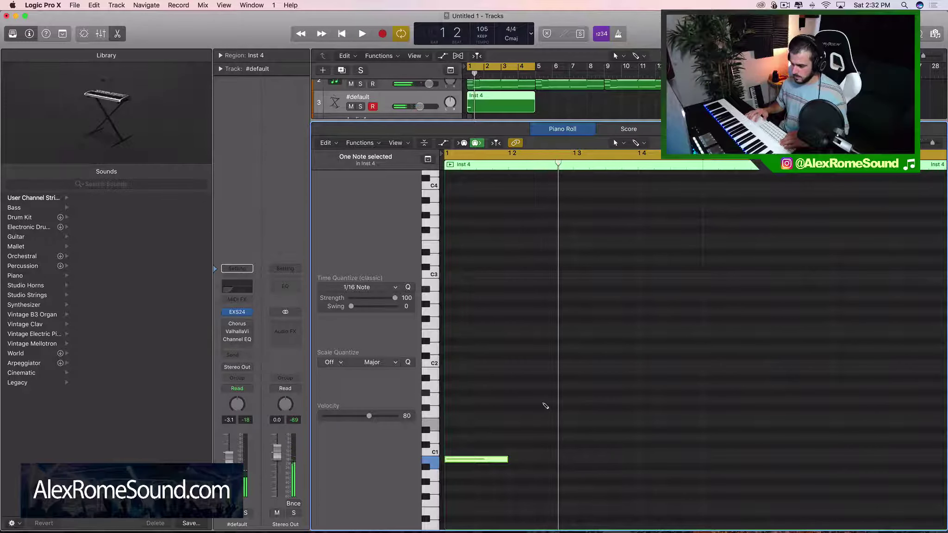
Add one-beat notes in bar 1: F#1 halfway through beat 2 and D1 on beat 4
{"action": "left_click", "coordinate": [546, 407]}
{"action": "key", "text": "space"}
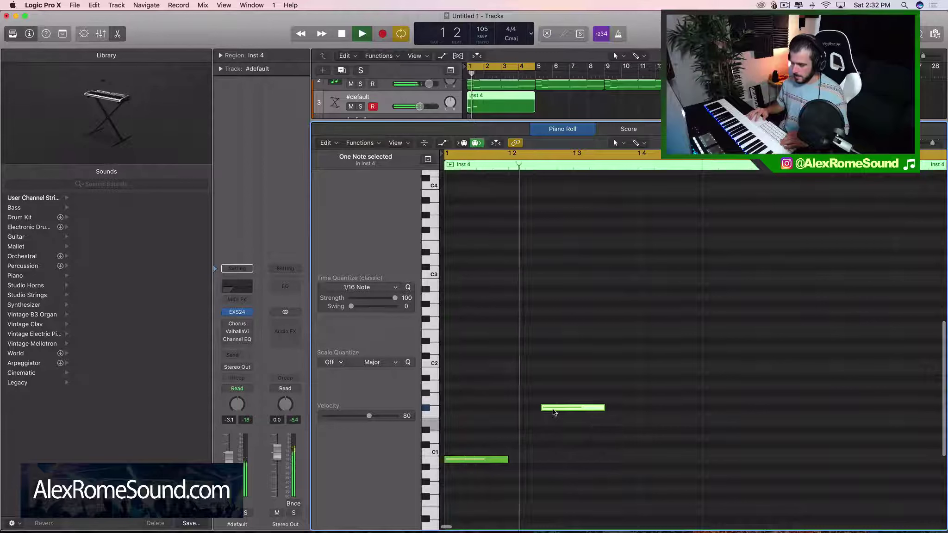
{"action": "key", "text": "space"}
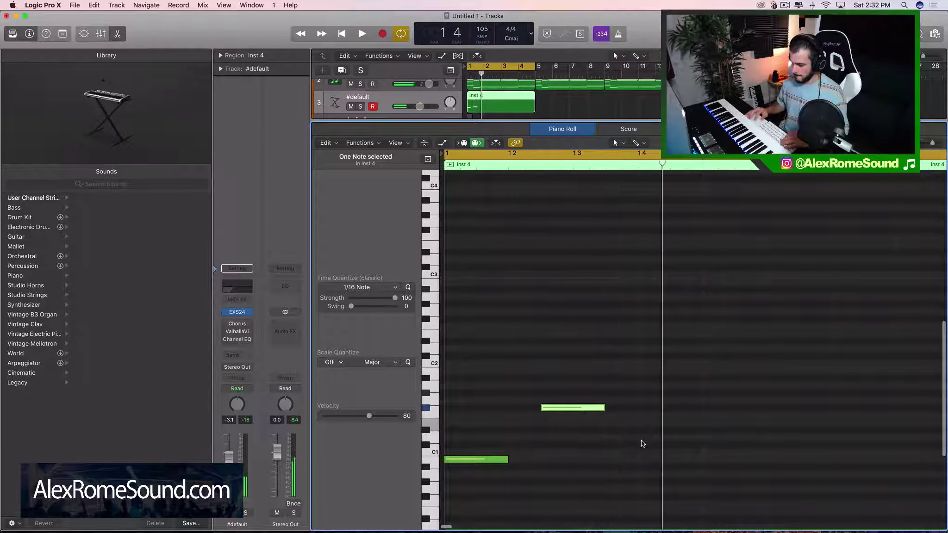
{"action": "left_click", "coordinate": [643, 445]}
{"action": "key", "text": "space"}
{"action": "key", "text": "super+Left"}
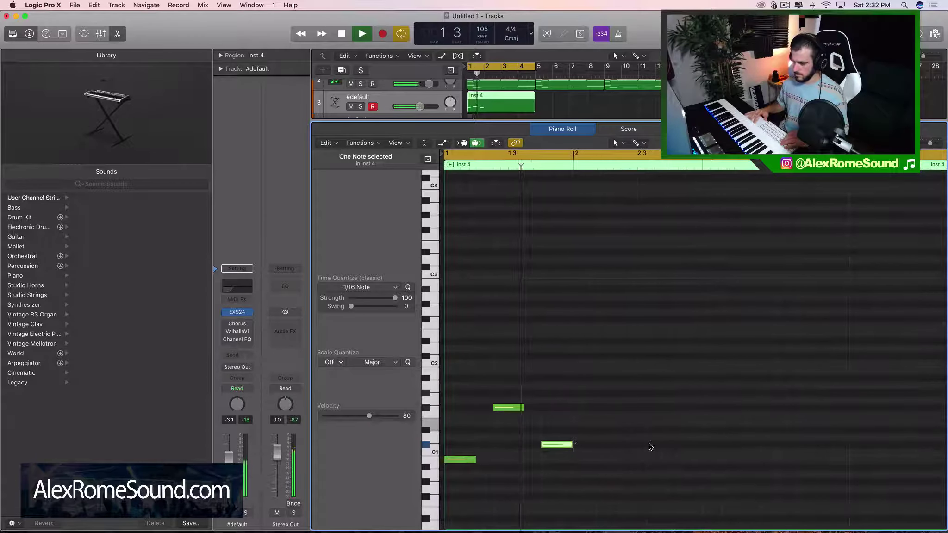
{"action": "key", "text": "space"}
{"action": "left_click_drag", "start_coordinate": [549, 446], "coordinate": [549, 439]}
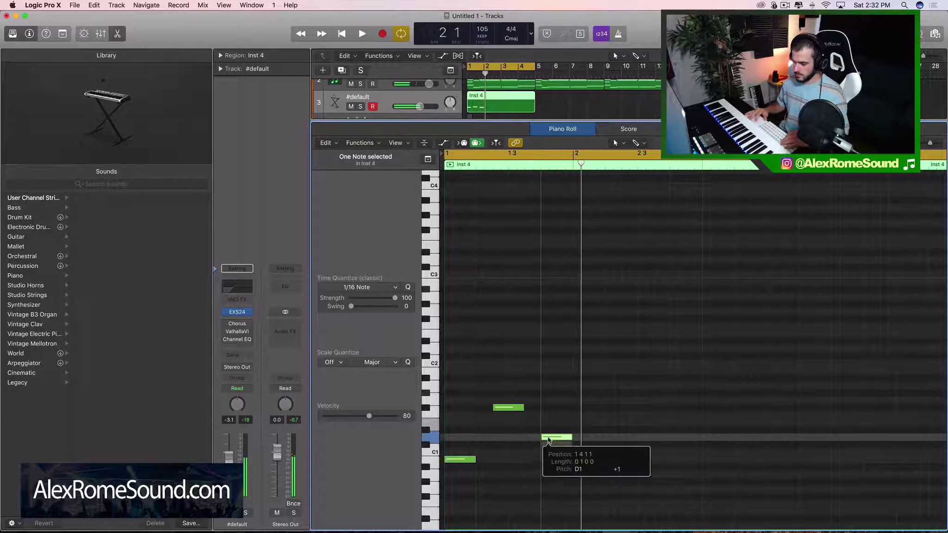
{"action": "key", "text": "Return"}
{"action": "key", "text": "super+Right"}
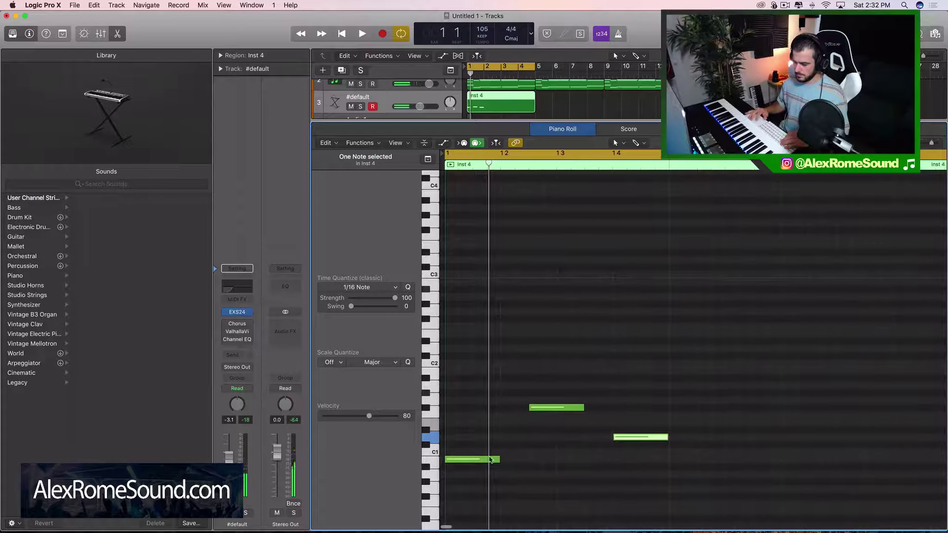
Shorten the opening B0 note to half a beat and add a half-beat D1 note directly after it, listening to the result
{"action": "mouse_move", "coordinate": [497, 459]}
{"action": "left_mouse_down"}
{"action": "mouse_move", "coordinate": [464, 459]}
{"action": "mouse_move", "coordinate": [486, 433]}
{"action": "mouse_move", "coordinate": [493, 440]}
{"action": "left_mouse_up"}
{"action": "left_click", "coordinate": [477, 432], "text": "super"}
{"action": "key", "text": "space"}
{"action": "key", "text": "space"}
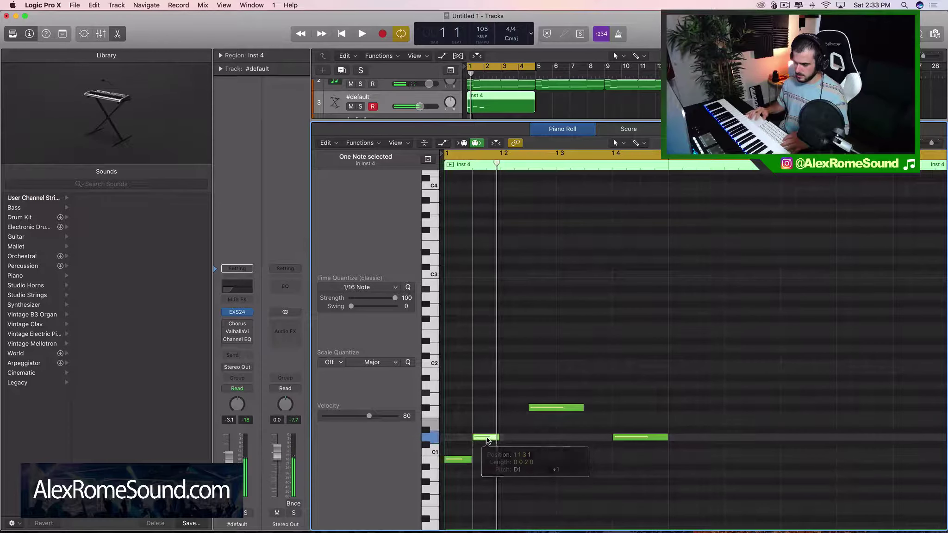
{"action": "key", "text": "space"}
{"action": "key", "text": "space"}
{"action": "key", "text": "space"}
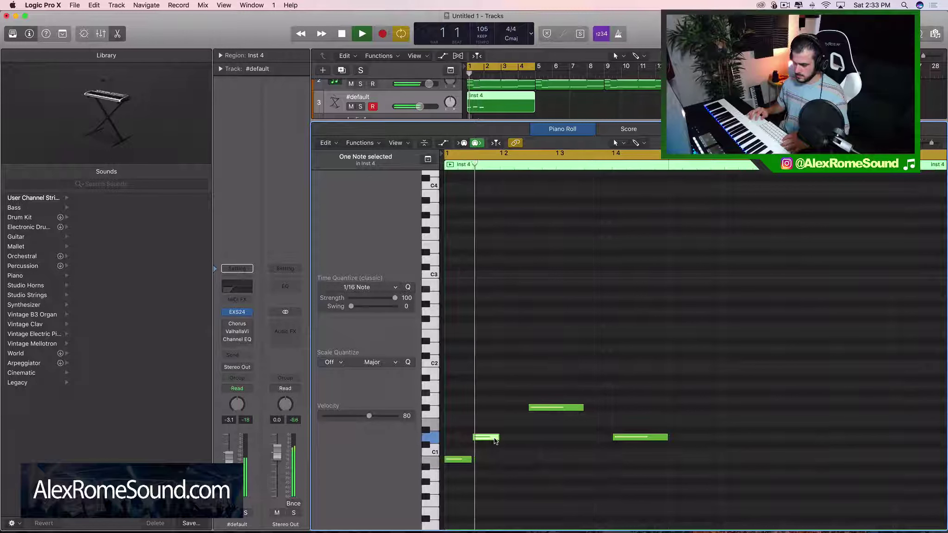
{"action": "key", "text": "space"}
{"action": "key", "text": "space"}
Add a half-beat note on beat 2 of bar 1, raise it to A1 and play the phrase
{"action": "left_click_drag", "start_coordinate": [496, 439], "coordinate": [515, 429]}
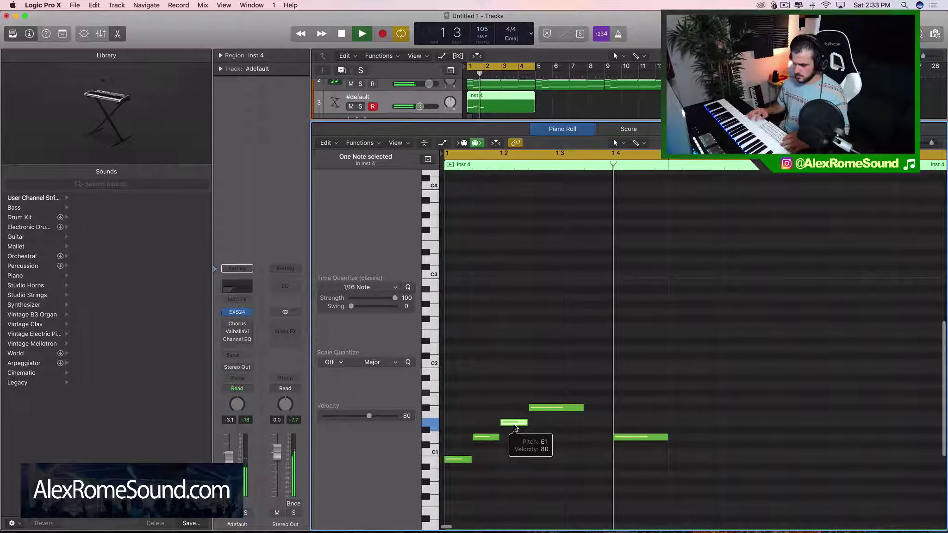
{"action": "key", "text": "space"}
{"action": "key", "text": "space"}
{"action": "key", "text": "space"}
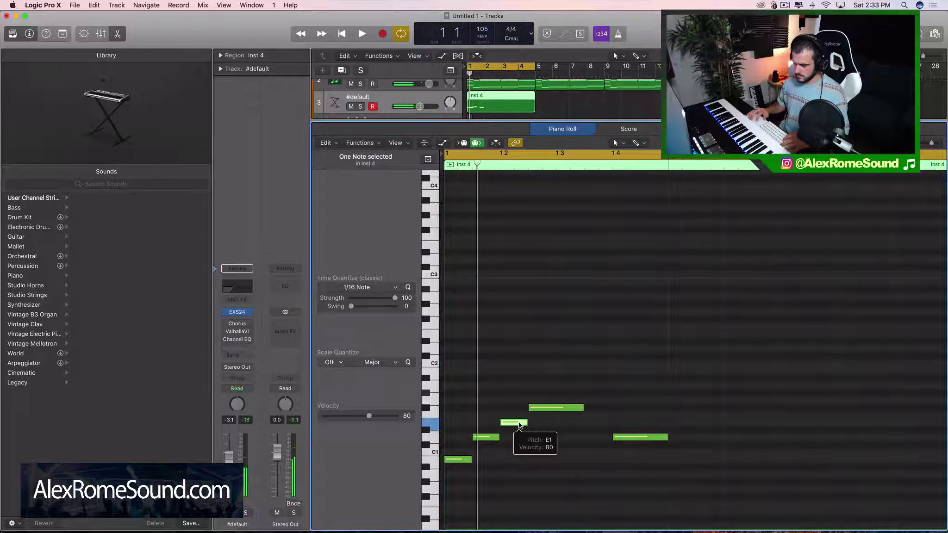
{"action": "left_click_drag", "start_coordinate": [518, 423], "coordinate": [518, 385]}
{"action": "key", "text": "space"}
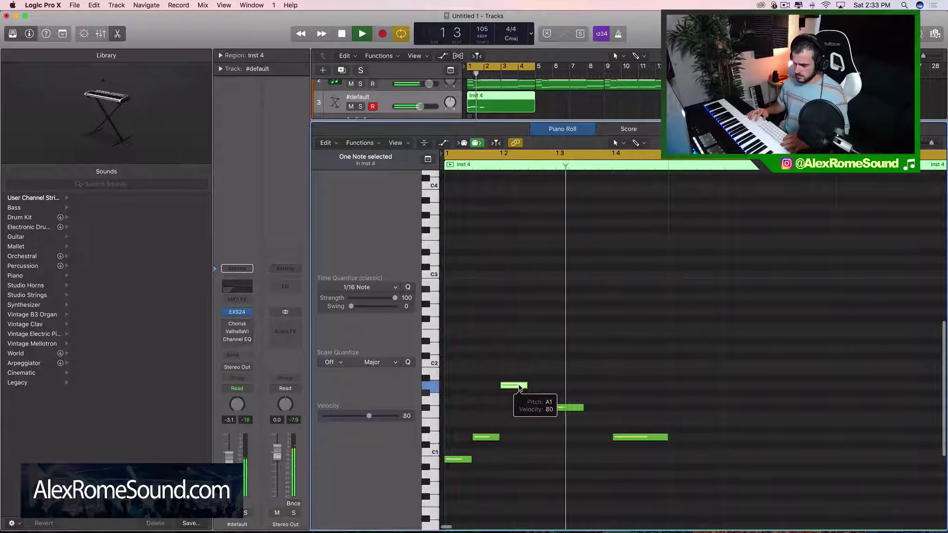
Add two half-beat D1 notes in bar 2, halfway through beats 1 and 2, checking them in playback
{"action": "key", "text": "super+Left"}
{"action": "key", "text": "super+Left"}
{"action": "key", "text": "super+Left"}
{"action": "key", "text": "space"}
{"action": "key", "text": "space"}
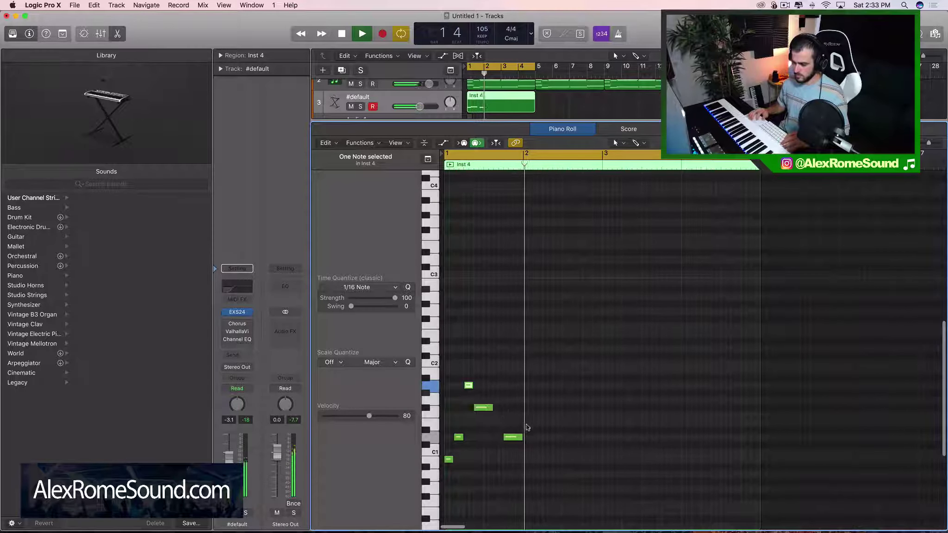
{"action": "key", "text": "space"}
{"action": "left_click", "coordinate": [535, 438], "text": "super"}
{"action": "key", "text": "space"}
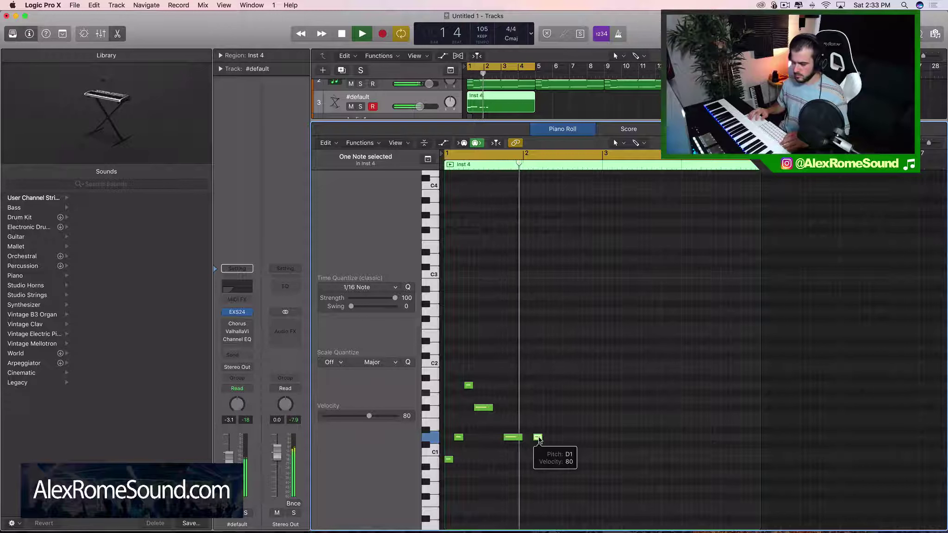
{"action": "key", "text": "space"}
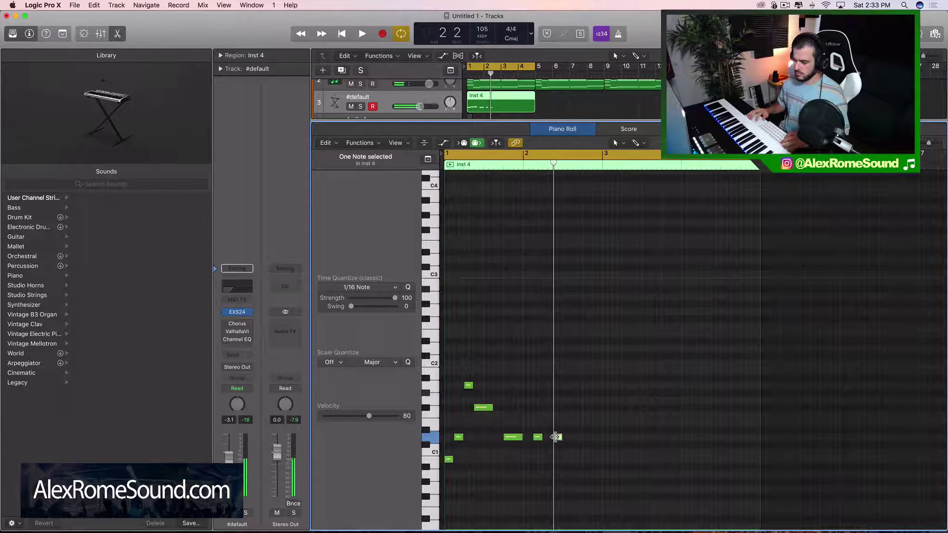
Repeat all seven notes into bars 3 and 4, and play the #default track soloed
{"action": "key", "text": "super+a"}
{"action": "key", "text": "super+r"}
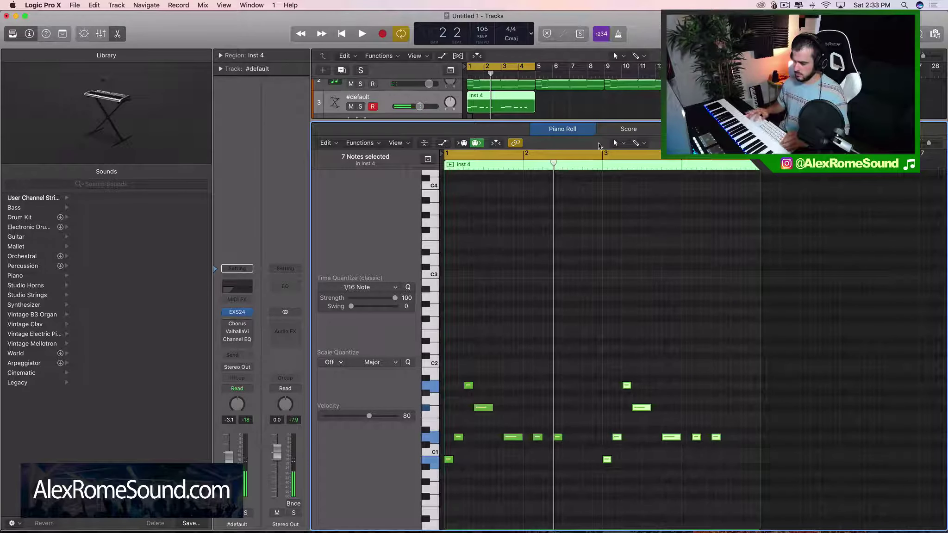
{"action": "key", "text": "space"}
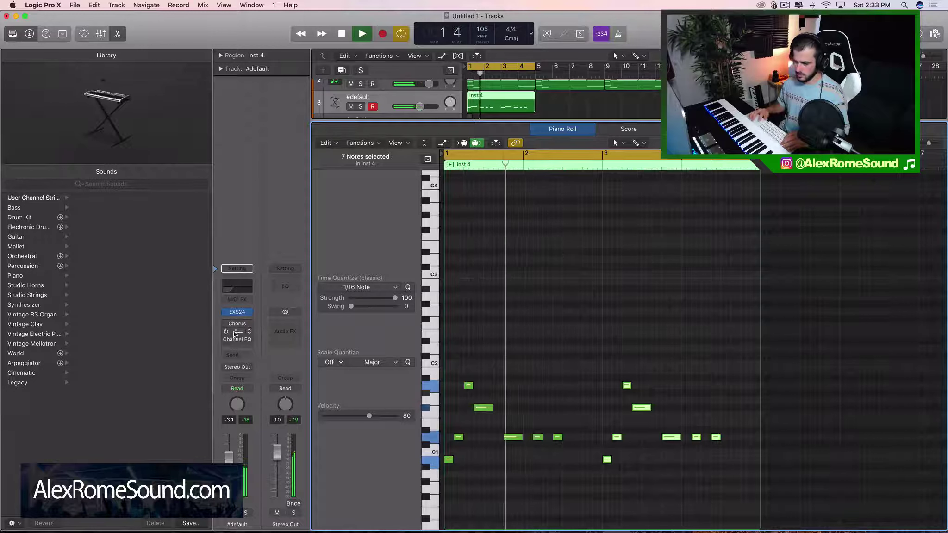
{"action": "key", "text": "space"}
{"action": "left_click", "coordinate": [361, 107]}
{"action": "key", "text": "space"}
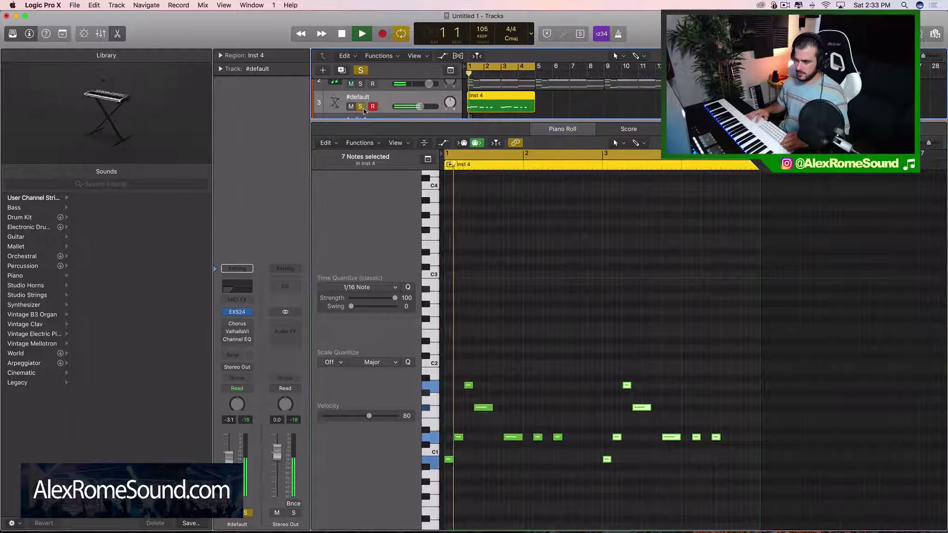
{"action": "key", "text": "space"}
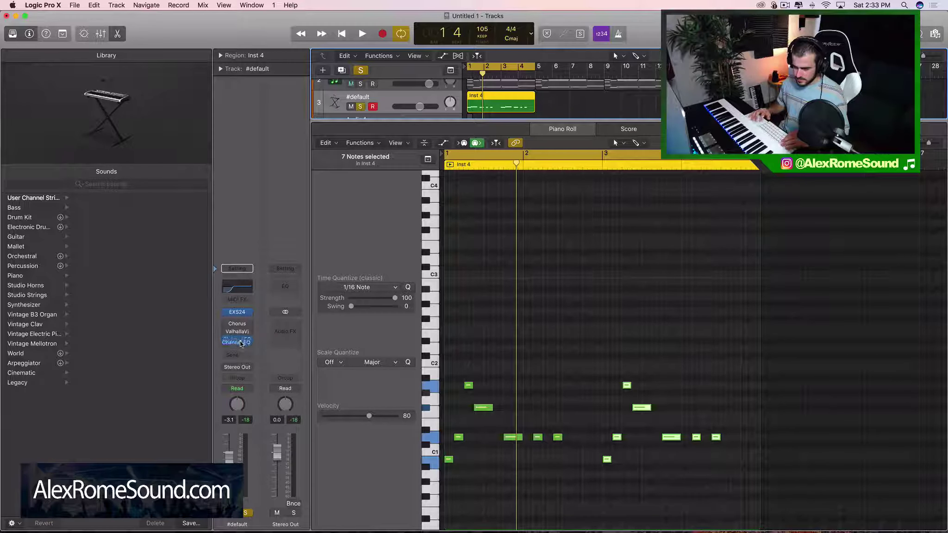
Insert a stereo ChromaVerb just before the Channel EQ on the #default track with Wet at 51%, and unsolo the track
{"action": "left_click_drag", "start_coordinate": [240, 349], "coordinate": [240, 348]}
{"action": "left_click", "coordinate": [244, 332]}
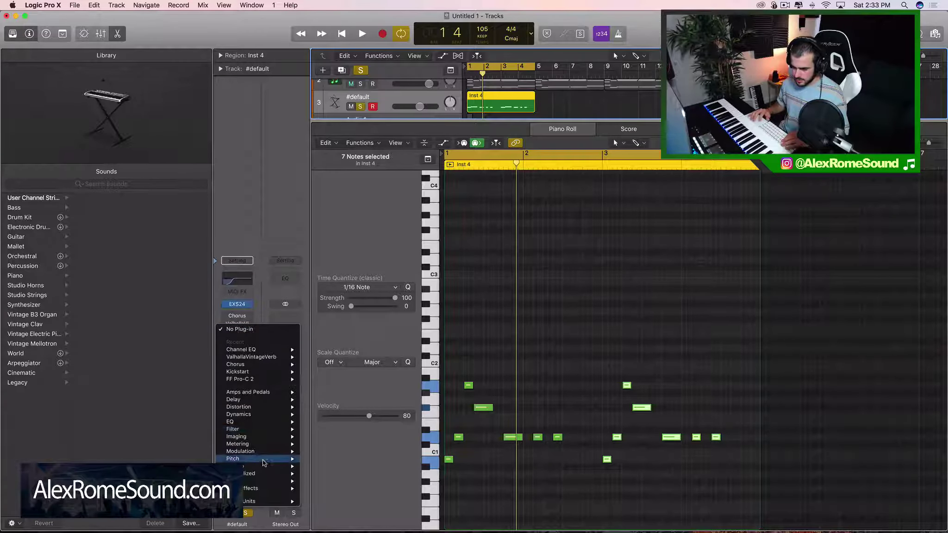
{"action": "mouse_move", "coordinate": [261, 466]}
{"action": "mouse_move", "coordinate": [343, 467]}
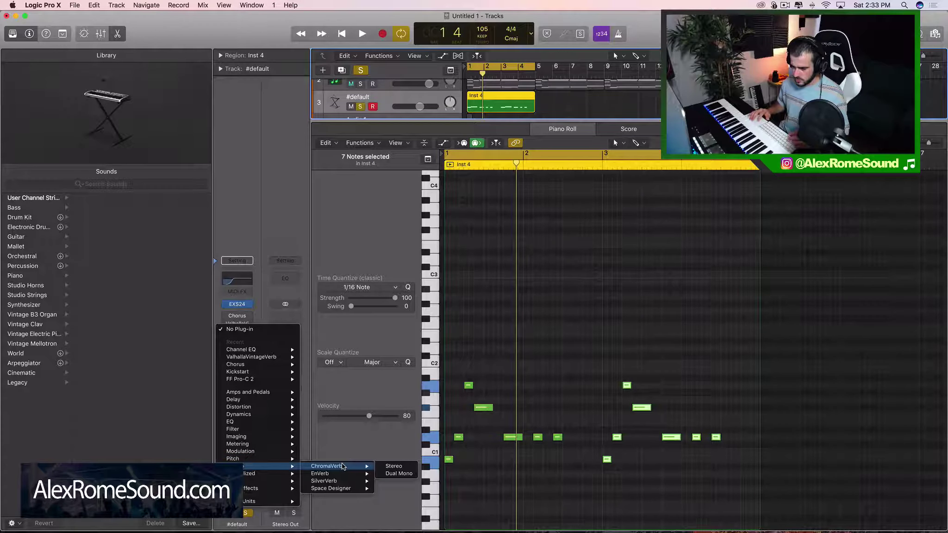
{"action": "left_click", "coordinate": [407, 466]}
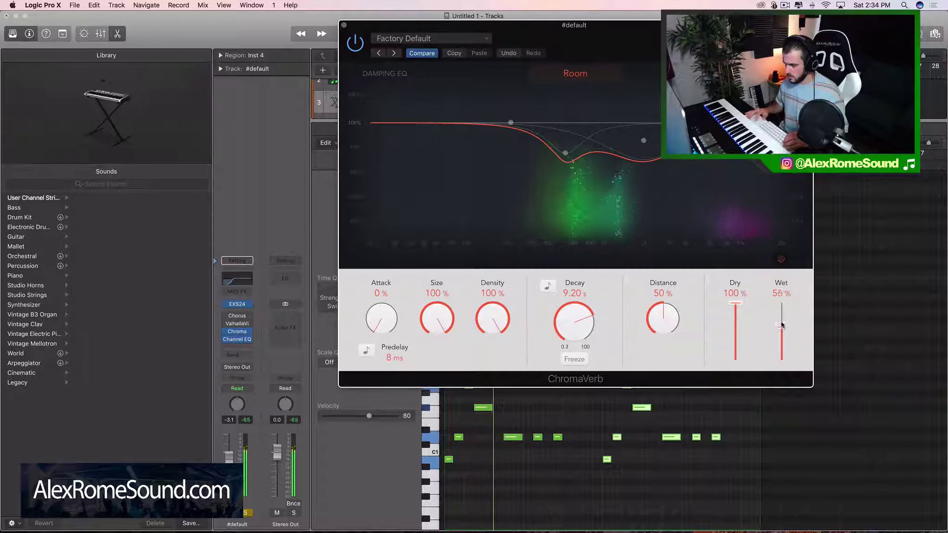
{"action": "mouse_move", "coordinate": [781, 331]}
{"action": "left_mouse_down"}
{"action": "mouse_move", "coordinate": [787, 306]}
{"action": "mouse_move", "coordinate": [783, 331]}
{"action": "left_mouse_up"}
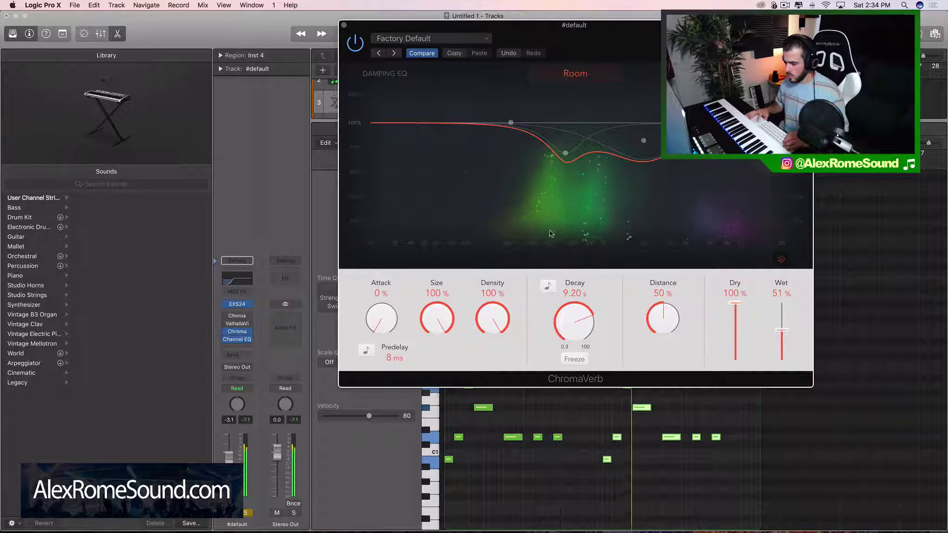
{"action": "left_click", "coordinate": [344, 25]}
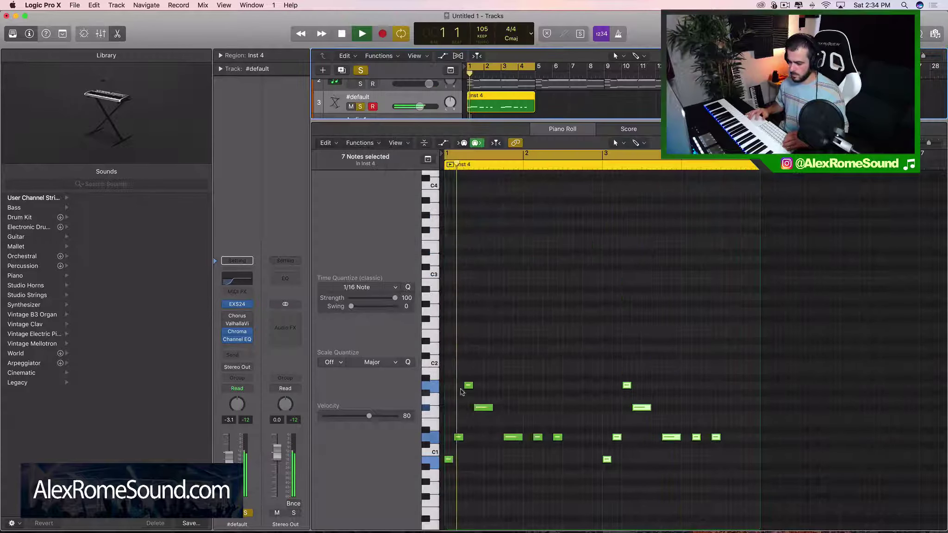
{"action": "key", "text": "s"}
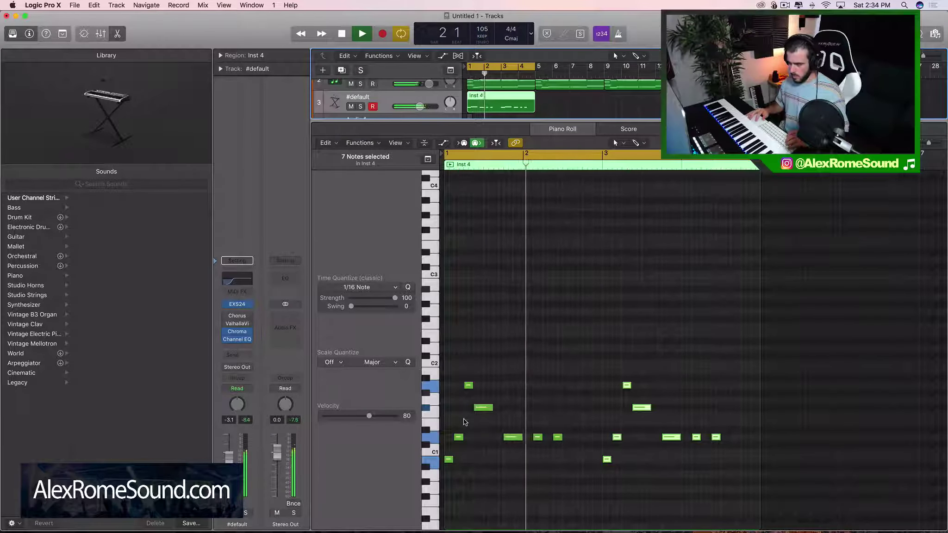
With bars 3 and 4 looped, delete bar 3's A1 and F#1 notes and move its second note to B0 on beat 2
{"action": "left_click", "coordinate": [562, 454]}
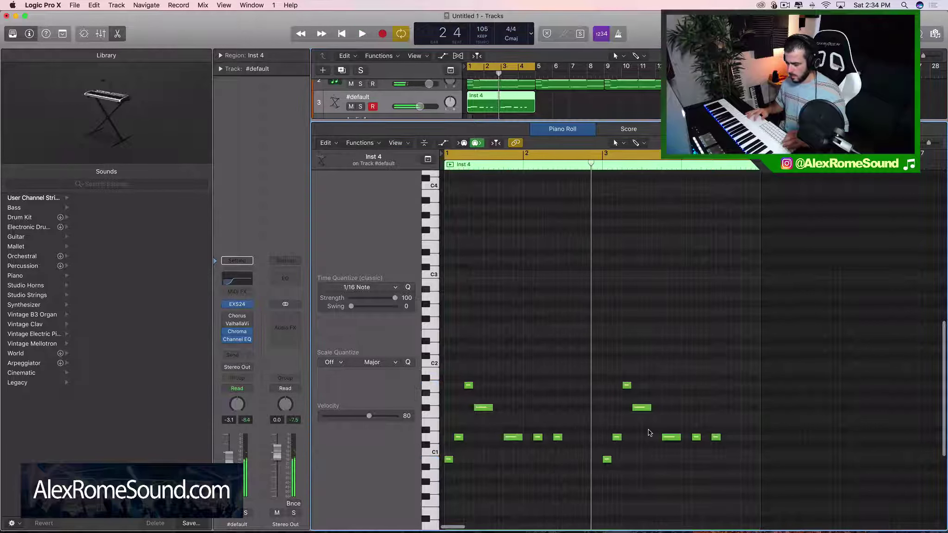
{"action": "left_click_drag", "start_coordinate": [604, 156], "coordinate": [687, 461]}
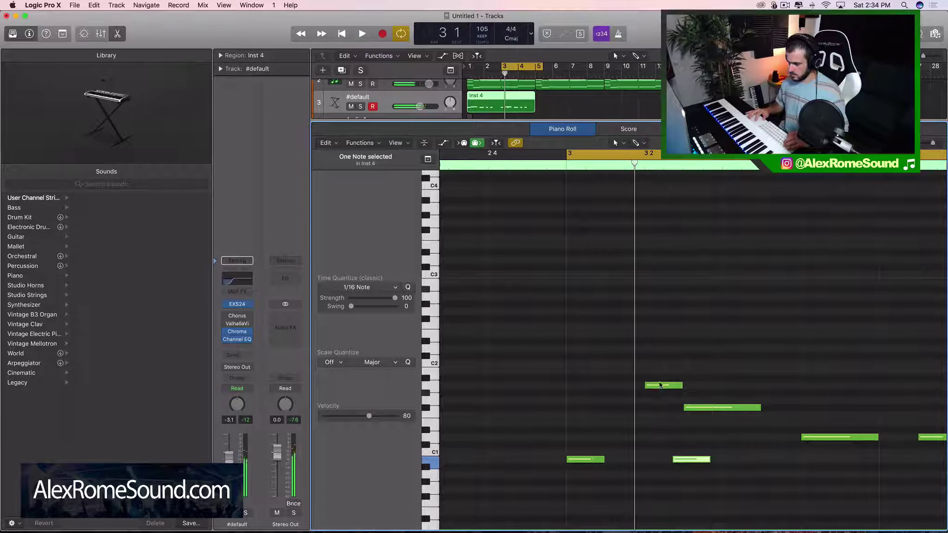
{"action": "left_click_drag", "start_coordinate": [659, 374], "coordinate": [722, 411]}
{"action": "key", "text": "Delete"}
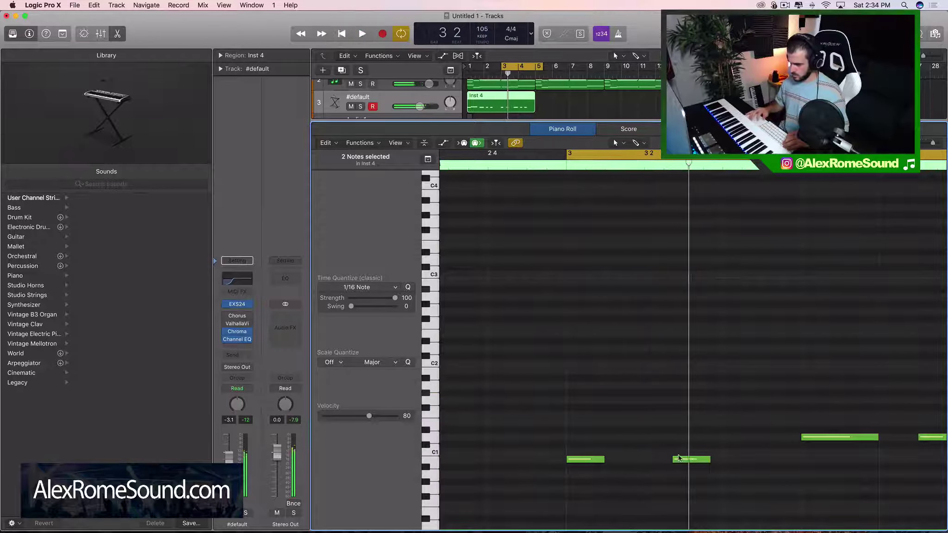
{"action": "key", "text": "space"}
{"action": "left_click_drag", "start_coordinate": [687, 460], "coordinate": [660, 462]}
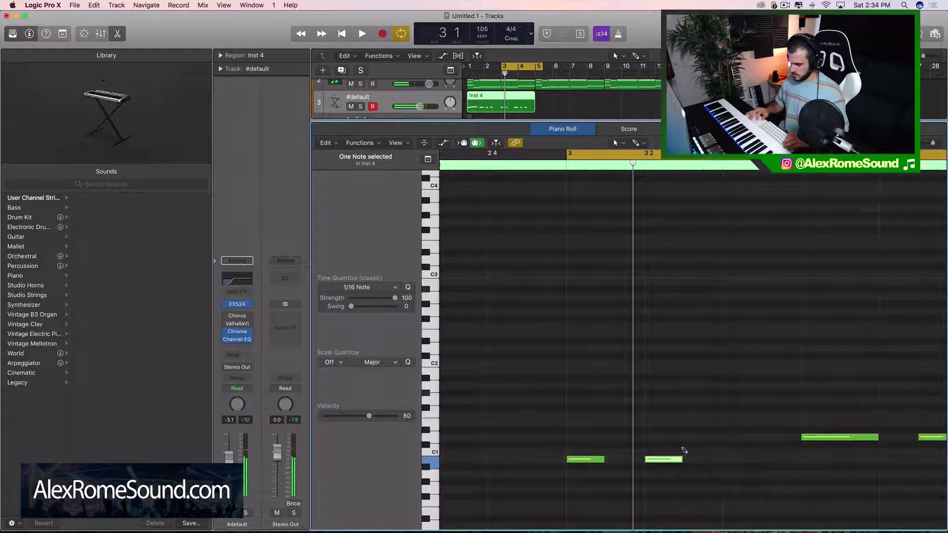
Add a half-beat note halfway through beat 2 of bar 3, raise it to D1 and play it
{"action": "left_click", "coordinate": [685, 446], "text": "super"}
{"action": "key", "text": "space"}
{"action": "scroll", "coordinate": [695, 447], "scroll_direction": "down", "scroll_amount": 3}
{"action": "scroll", "coordinate": [694, 446], "scroll_direction": "down", "scroll_amount": 3}
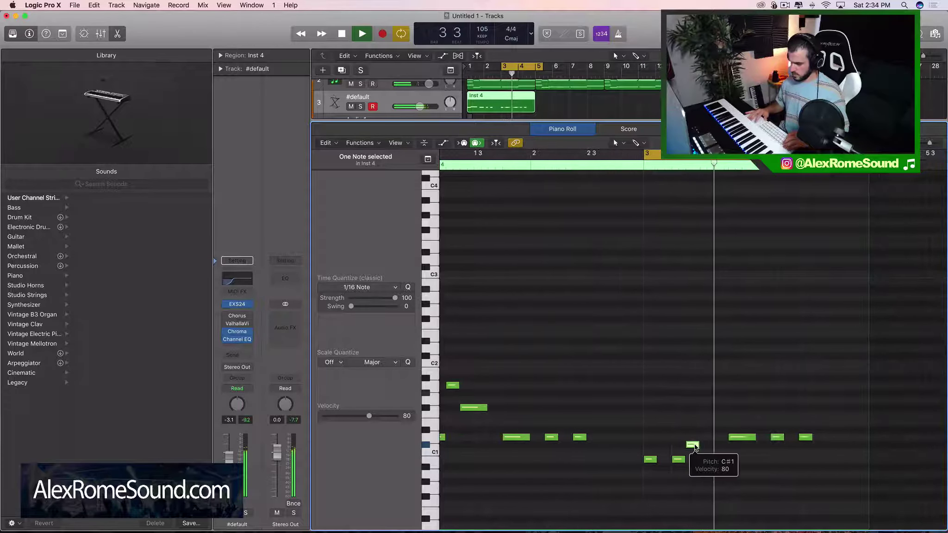
{"action": "key", "text": "space"}
{"action": "left_click_drag", "start_coordinate": [692, 445], "coordinate": [692, 441]}
{"action": "key", "text": "space"}
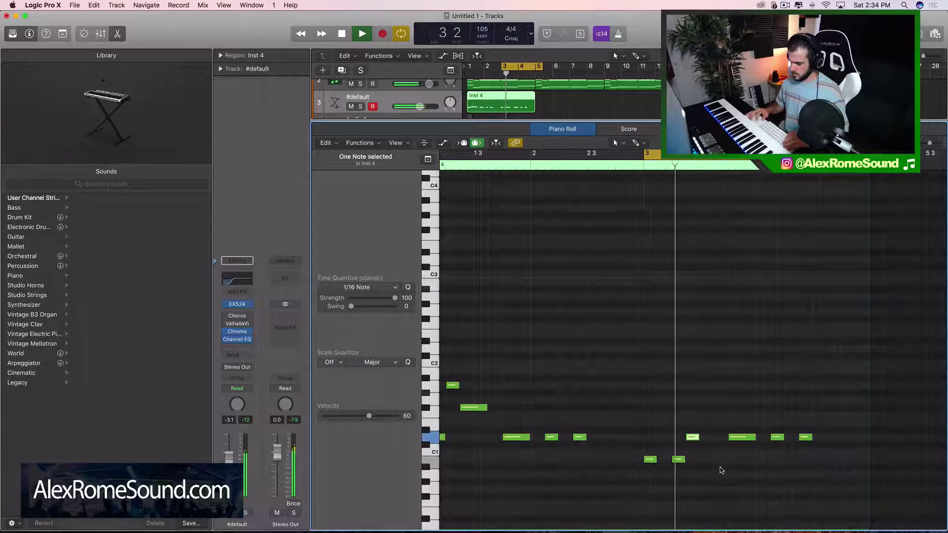
Lower the last three notes to A0 and add a one-beat A0 note halfway through beat 3 of bar 4, checking playback
{"action": "key", "text": "space"}
{"action": "left_click_drag", "start_coordinate": [741, 415], "coordinate": [848, 472]}
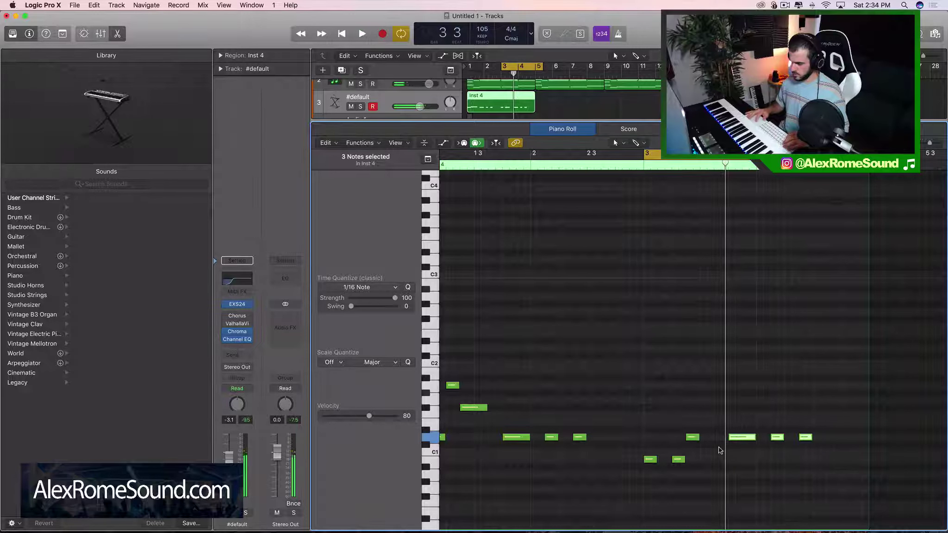
{"action": "left_click_drag", "start_coordinate": [740, 441], "coordinate": [740, 476]}
{"action": "key", "text": "space"}
{"action": "scroll", "coordinate": [740, 475], "scroll_direction": "down", "scroll_amount": 3}
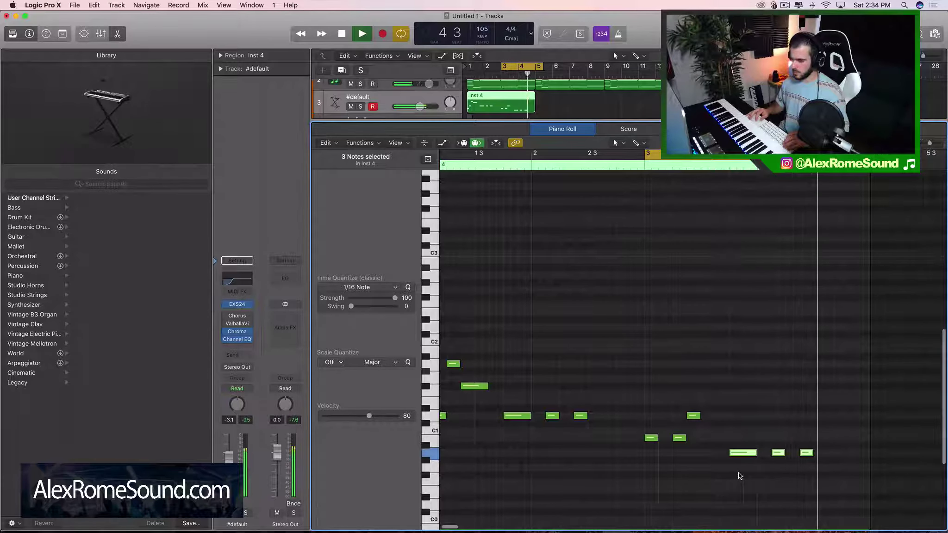
{"action": "key", "text": "space"}
{"action": "left_click", "coordinate": [834, 455]}
{"action": "key", "text": "space"}
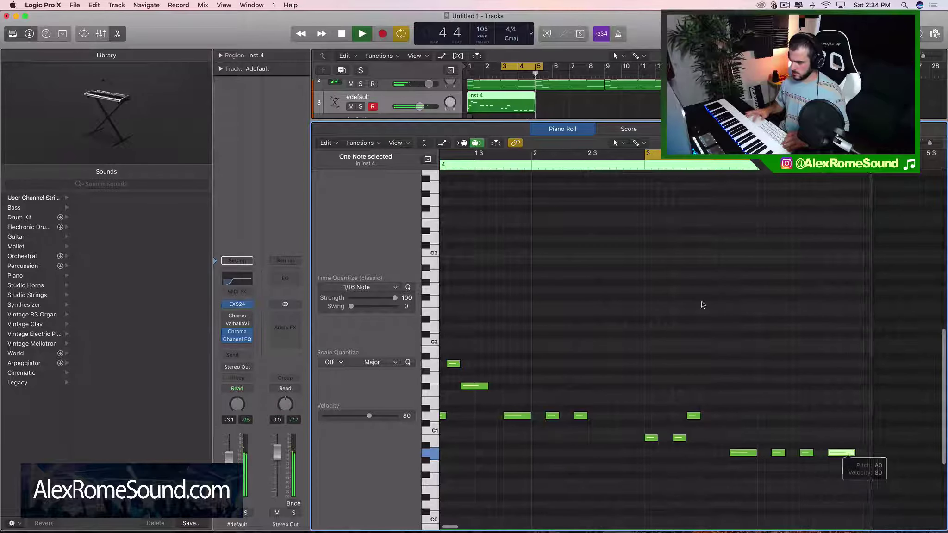
{"action": "key", "text": "space"}
Duplicate the #default track with its settings and place a copy of its four-bar region at bar 1 on the new track
{"action": "key", "text": "e"}
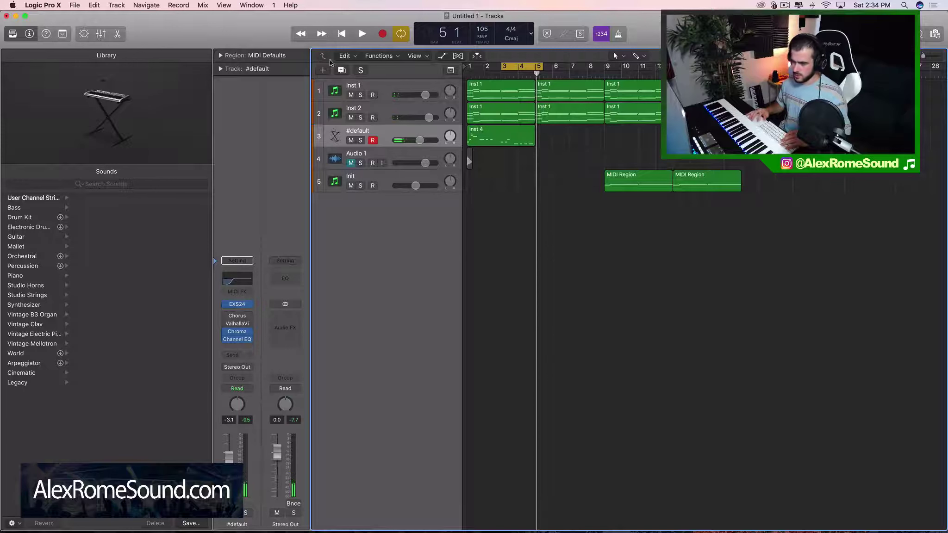
{"action": "key", "text": "super+d"}
{"action": "left_click", "coordinate": [529, 134]}
{"action": "key", "text": "super+r"}
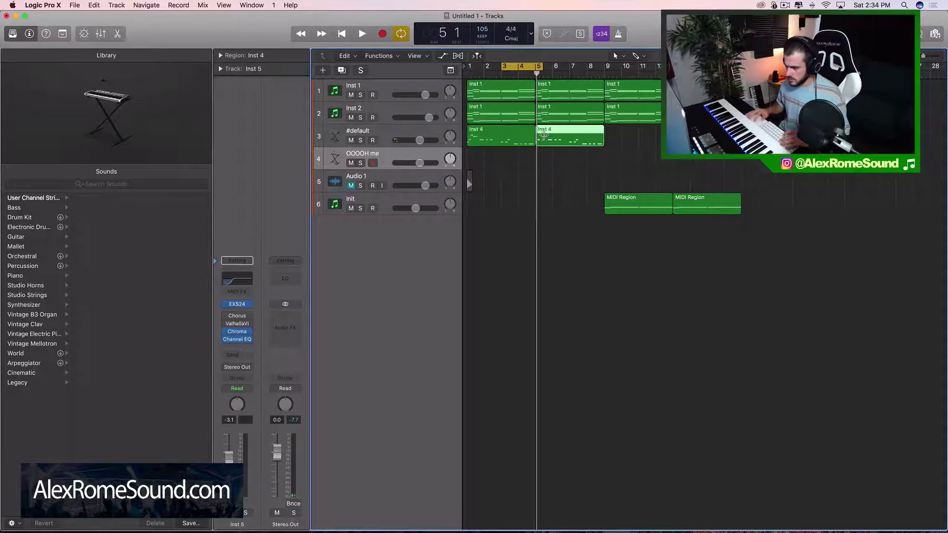
{"action": "left_click_drag", "start_coordinate": [559, 135], "coordinate": [490, 163]}
Loop bars 1 to 4 and play the OOOOH me track soloed
{"action": "left_click_drag", "start_coordinate": [535, 66], "coordinate": [467, 66]}
{"action": "left_click", "coordinate": [361, 163]}
{"action": "key", "text": "space"}
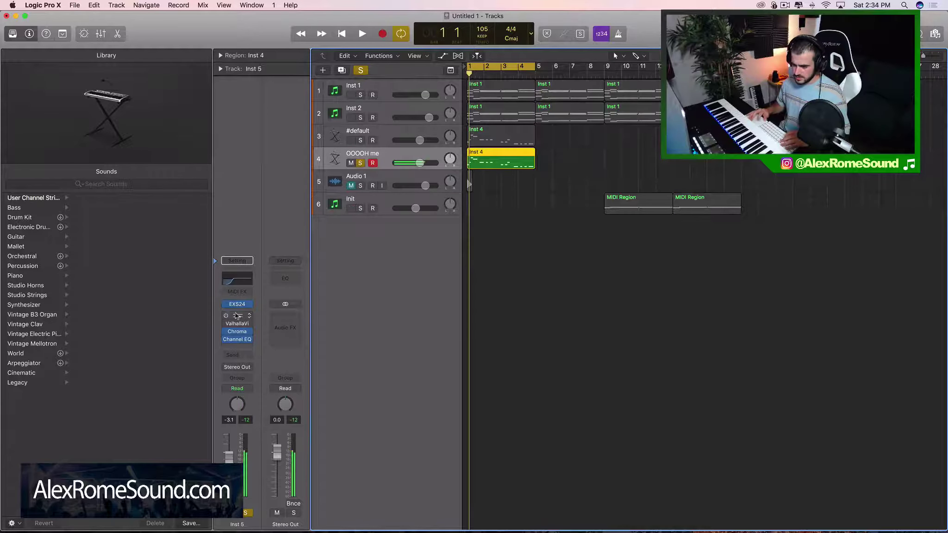
Set Tune to +12 in the OOOOH me track's EXS24 and play its region
{"action": "left_click", "coordinate": [237, 304]}
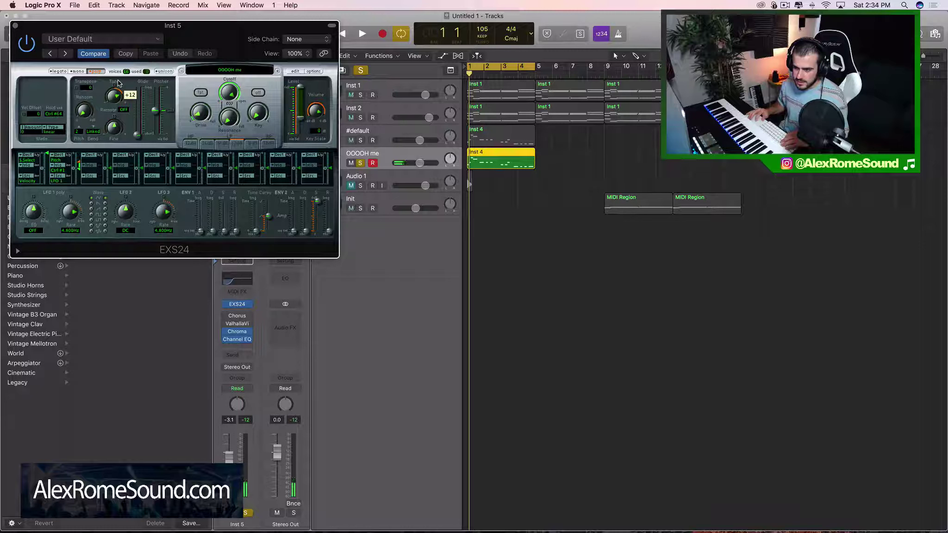
{"action": "left_click", "coordinate": [525, 163]}
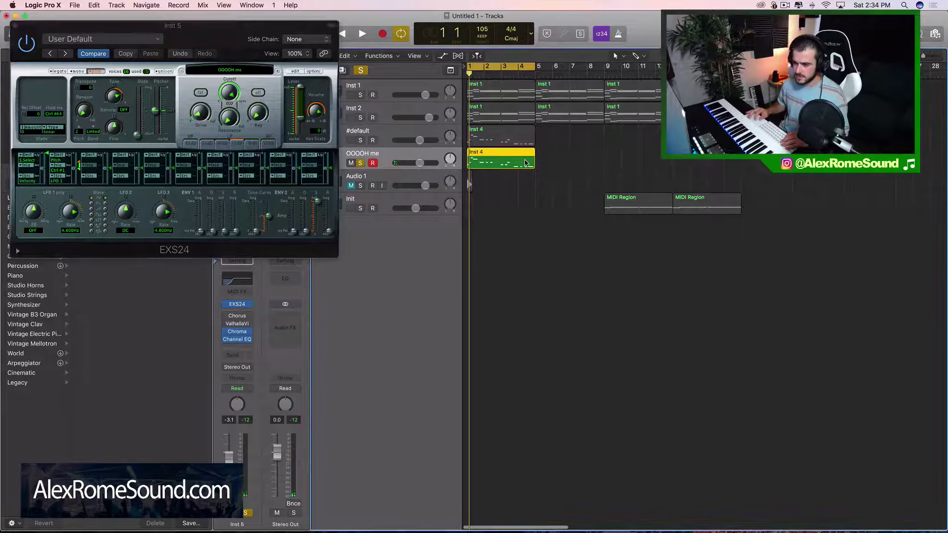
{"action": "key", "text": "space"}
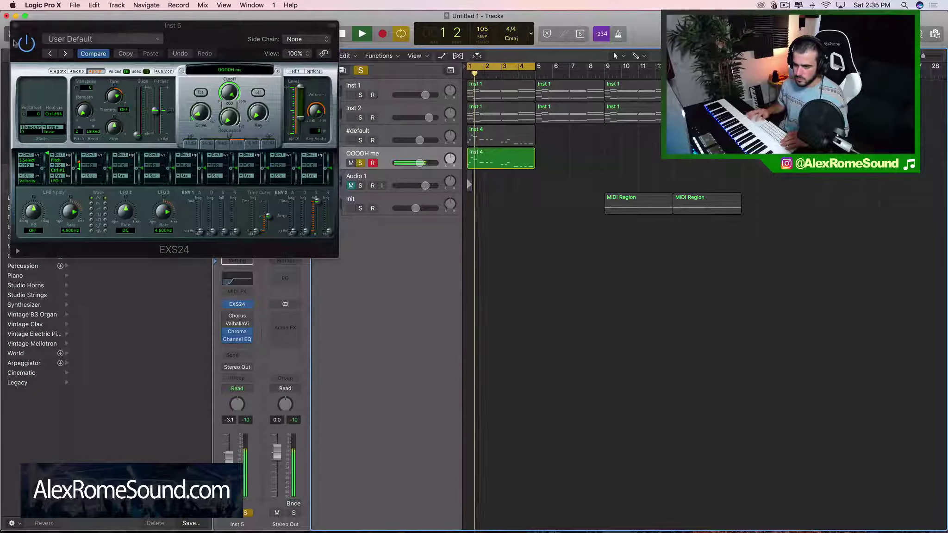
{"action": "left_click", "coordinate": [16, 26]}
{"action": "key", "text": "space"}
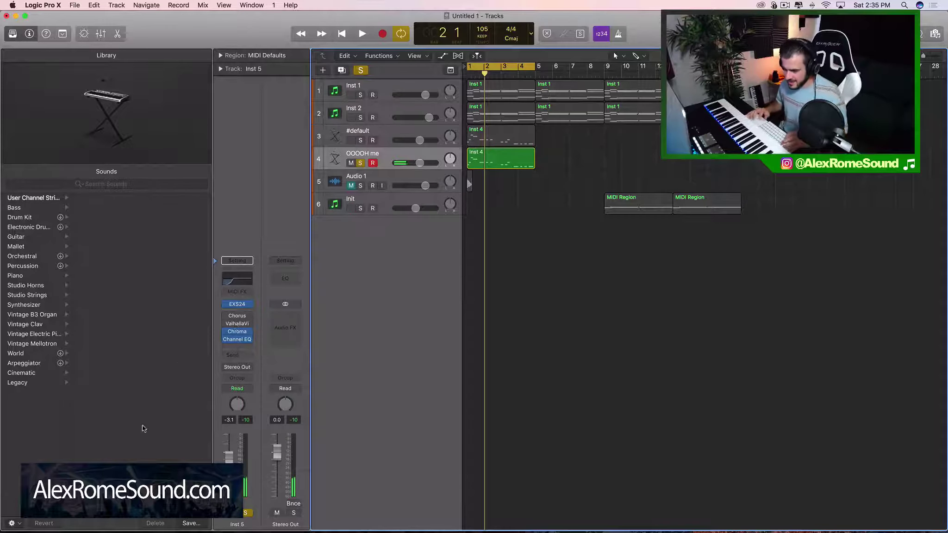
Solo #default together with OOOOH me and set the OOOOH me volume to -3.3 dB during playback
{"action": "left_click", "coordinate": [360, 141]}
{"action": "key", "text": "space"}
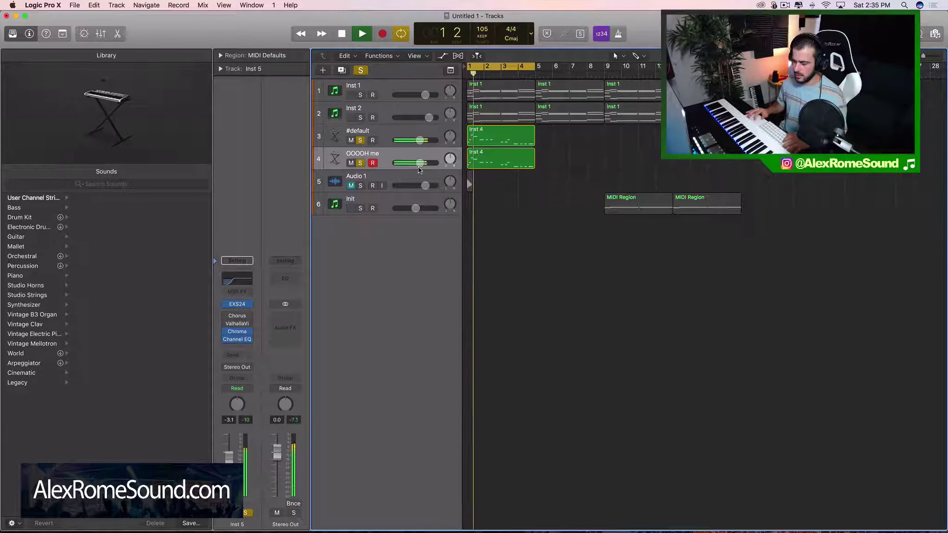
{"action": "left_click_drag", "start_coordinate": [420, 162], "coordinate": [419, 163]}
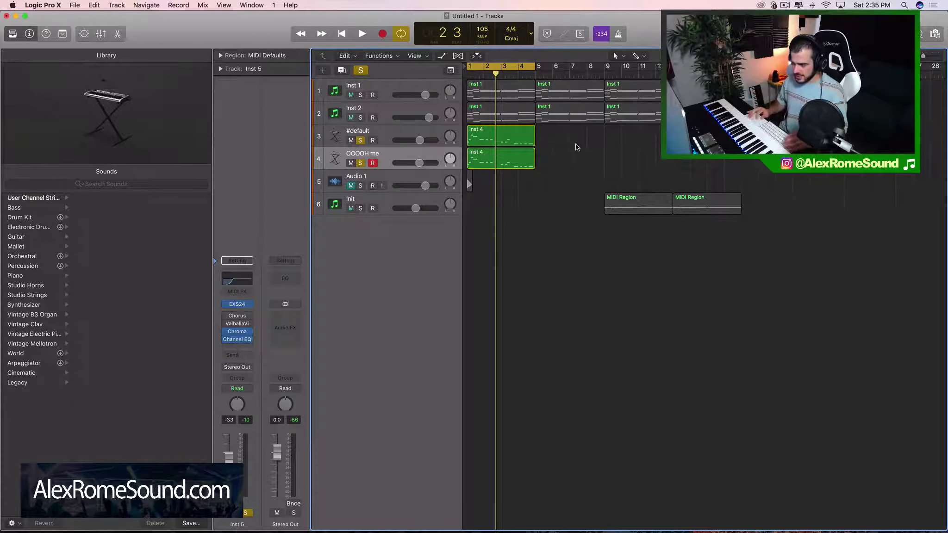
Unsolo the #default and OOOOH me tracks and play them with the other instruments
{"action": "left_click_drag", "start_coordinate": [576, 145], "coordinate": [503, 159]}
{"action": "left_click", "coordinate": [387, 143]}
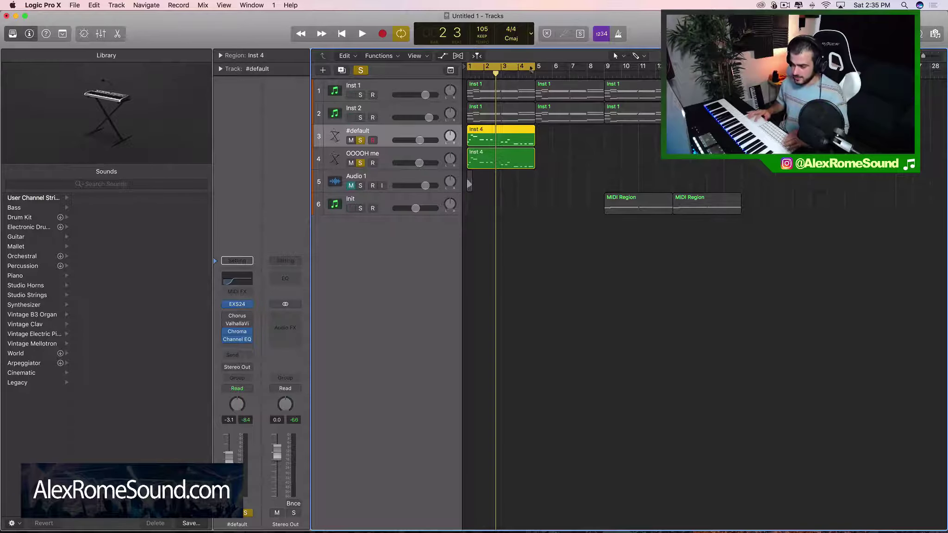
{"action": "key", "text": "space"}
{"action": "left_click", "coordinate": [361, 163]}
{"action": "left_click", "coordinate": [361, 140]}
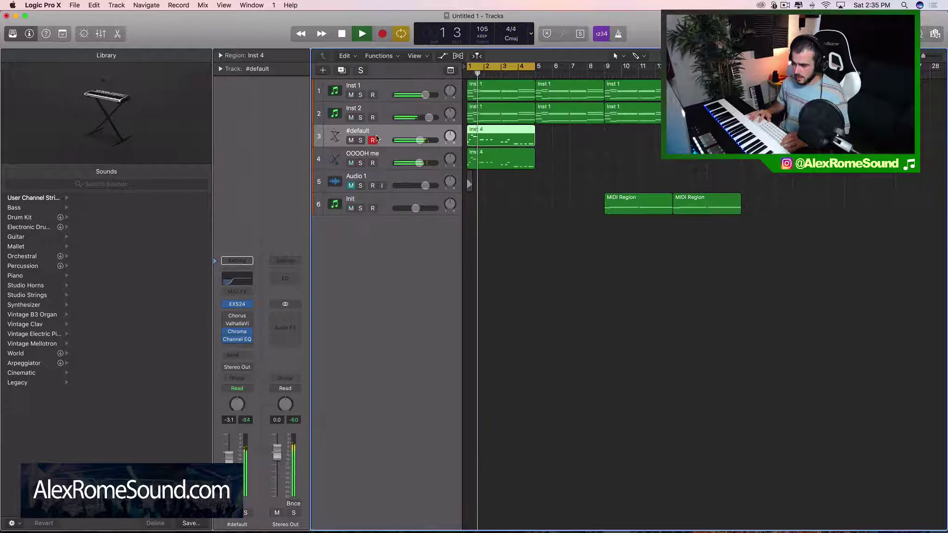
Repeat the #default and OOOOH me regions into bars 5 to 8 and extend the loop over bars 1 to 8
{"action": "left_click", "coordinate": [496, 152], "text": "shift"}
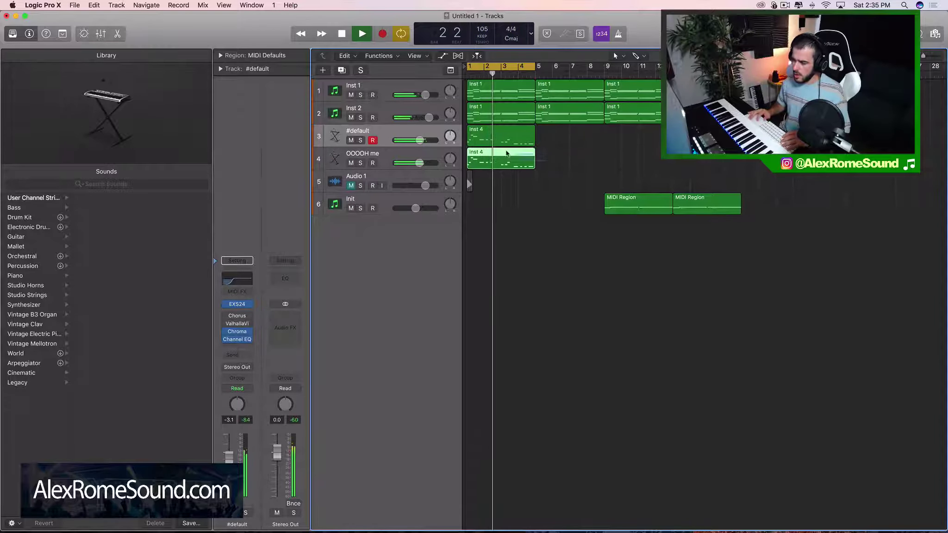
{"action": "key", "text": "super+r"}
{"action": "left_click_drag", "start_coordinate": [536, 66], "coordinate": [603, 67]}
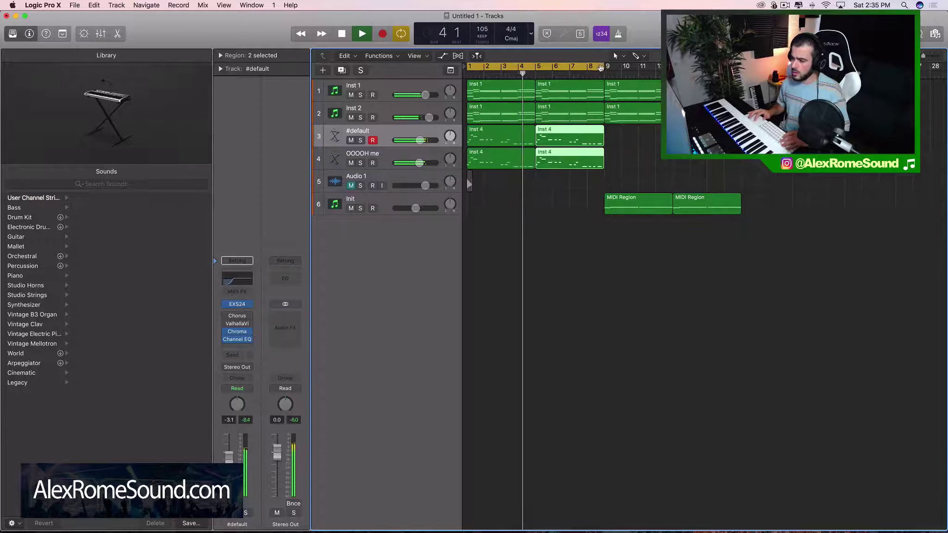
Lower both sampler tracks' volume, with #default at -5.0 dB, and repeat their four regions into bars 9 to 16
{"action": "left_click_drag", "start_coordinate": [419, 163], "coordinate": [416, 163]}
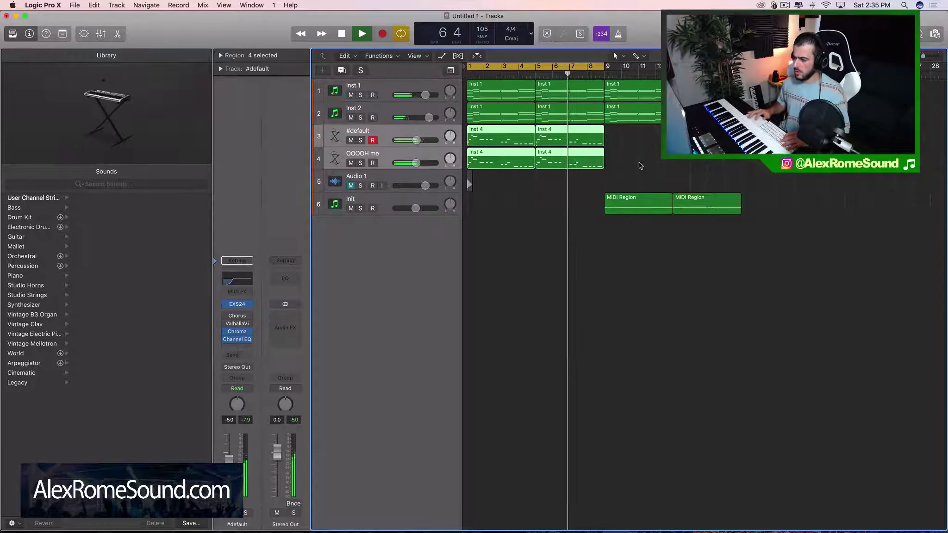
{"action": "left_click_drag", "start_coordinate": [638, 164], "coordinate": [499, 155]}
{"action": "left_click_drag", "start_coordinate": [619, 161], "coordinate": [523, 142]}
{"action": "key", "text": "super+r"}
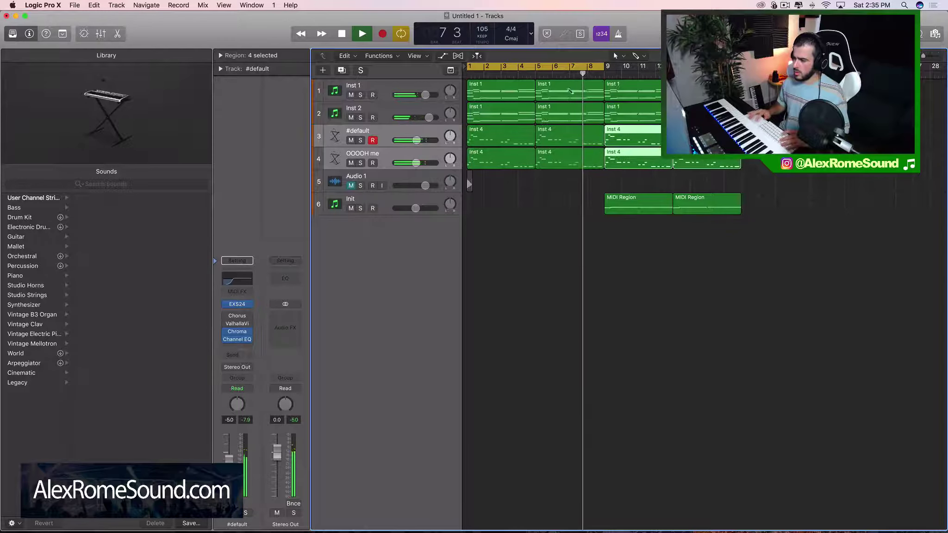
Play on past bar 8 with looping off, and loop bars 9 to 16 to hear the full arrangement
{"action": "key", "text": "c"}
{"action": "scroll", "coordinate": [634, 176], "scroll_direction": "right", "scroll_amount": 5}
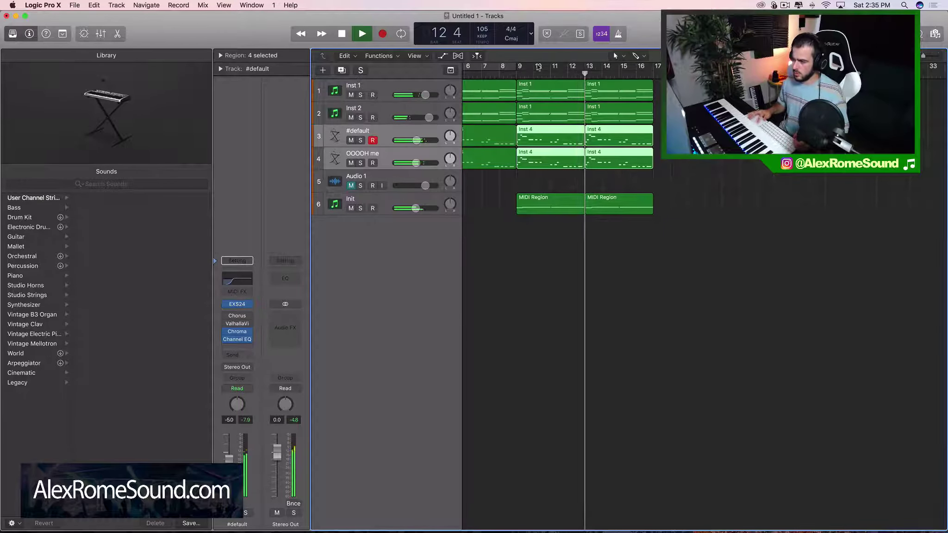
{"action": "left_click_drag", "start_coordinate": [518, 66], "coordinate": [657, 67]}
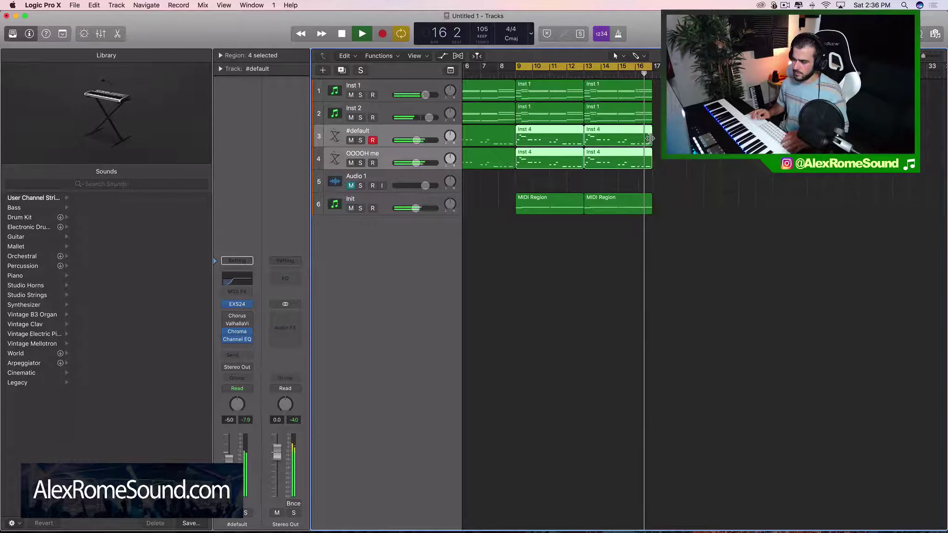
{"action": "key", "text": "space"}
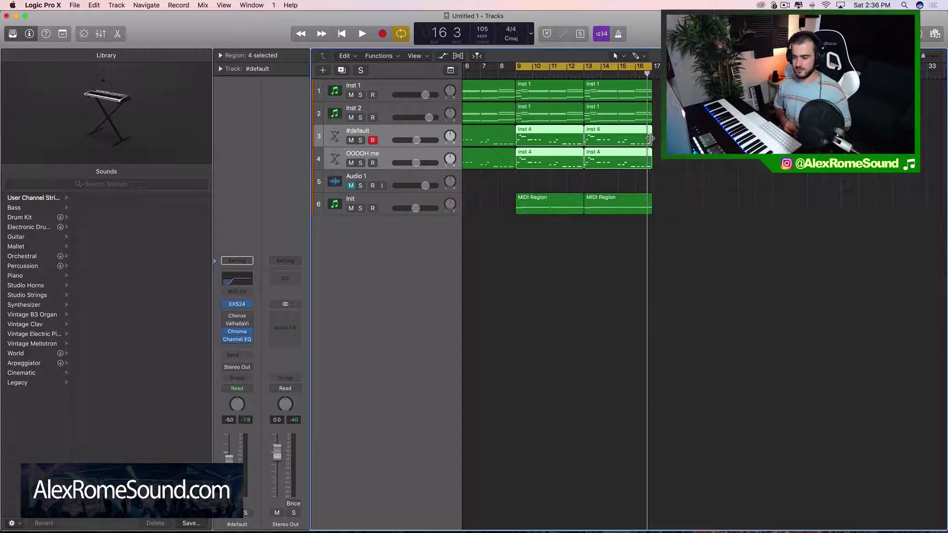
{"action": "left_click_drag", "start_coordinate": [658, 133], "coordinate": [528, 129]}
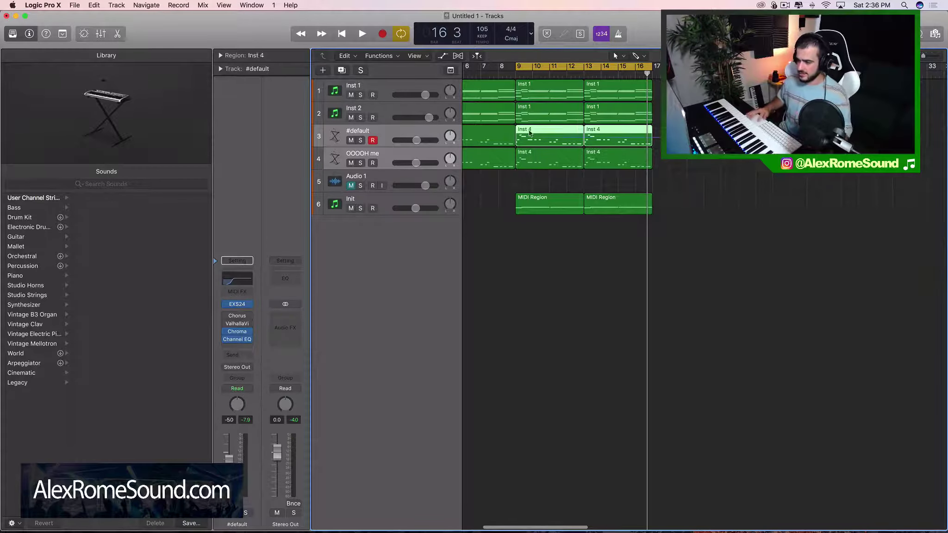
{"action": "left_click_drag", "start_coordinate": [659, 132], "coordinate": [488, 133]}
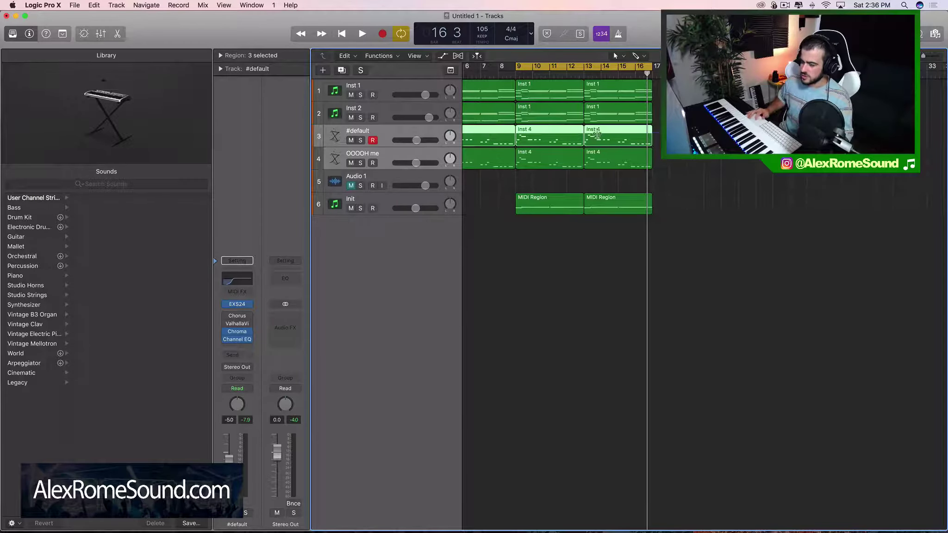
{"action": "left_click_drag", "start_coordinate": [661, 141], "coordinate": [551, 159]}
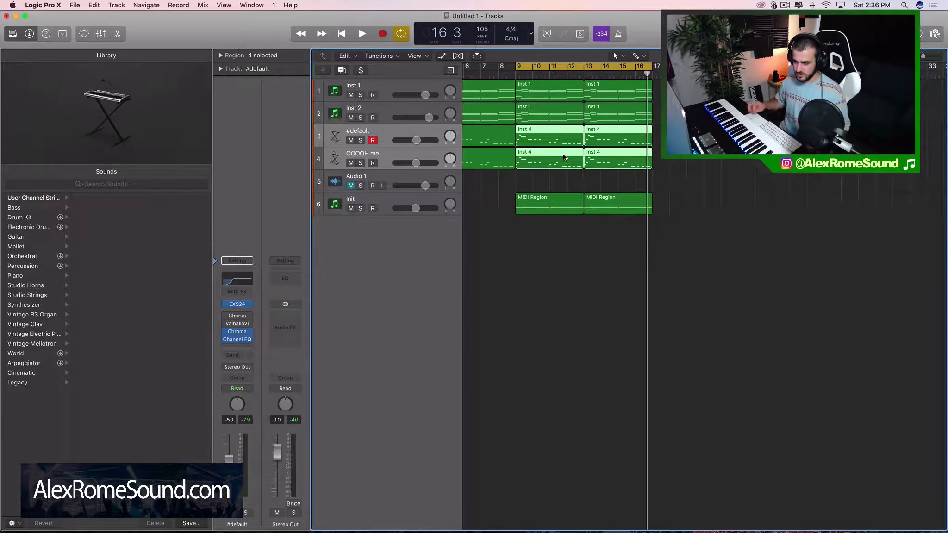
{"action": "left_click_drag", "start_coordinate": [715, 172], "coordinate": [523, 140]}
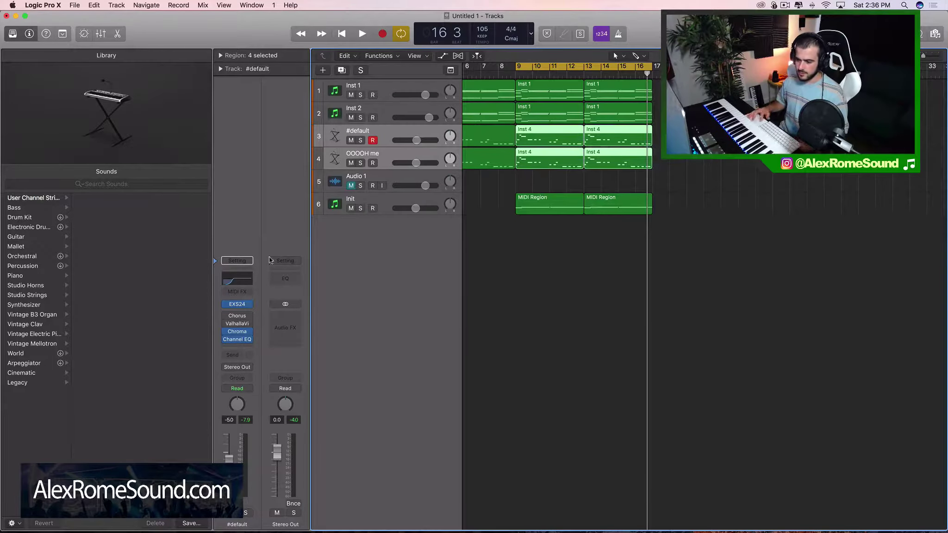
{"action": "mouse_move", "coordinate": [237, 332]}
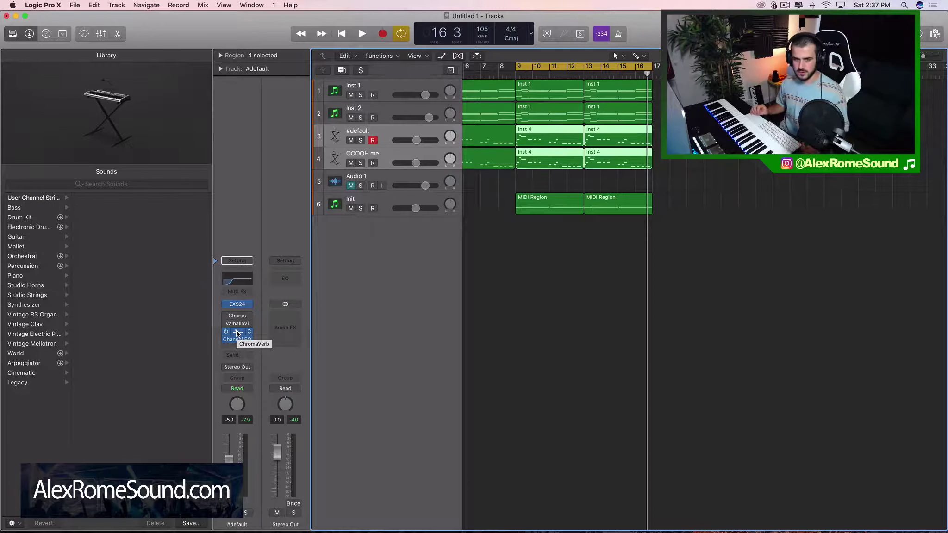
{"action": "left_click", "coordinate": [694, 199]}
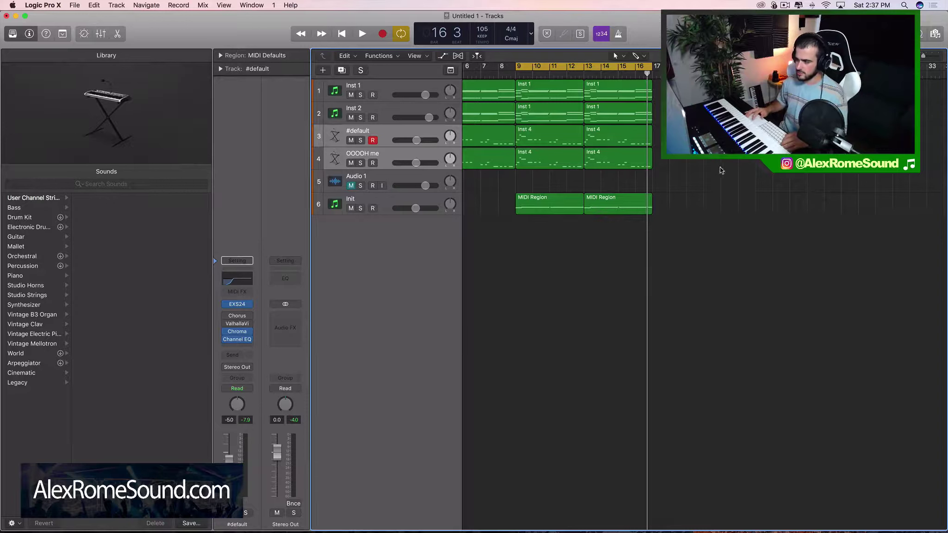
{"action": "left_click_drag", "start_coordinate": [718, 167], "coordinate": [485, 124]}
{"action": "left_click_drag", "start_coordinate": [685, 157], "coordinate": [565, 140]}
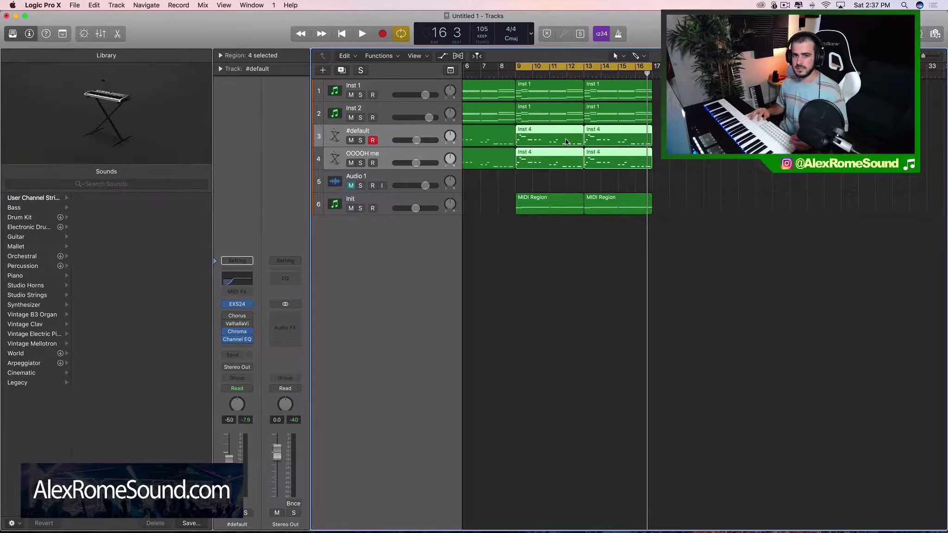